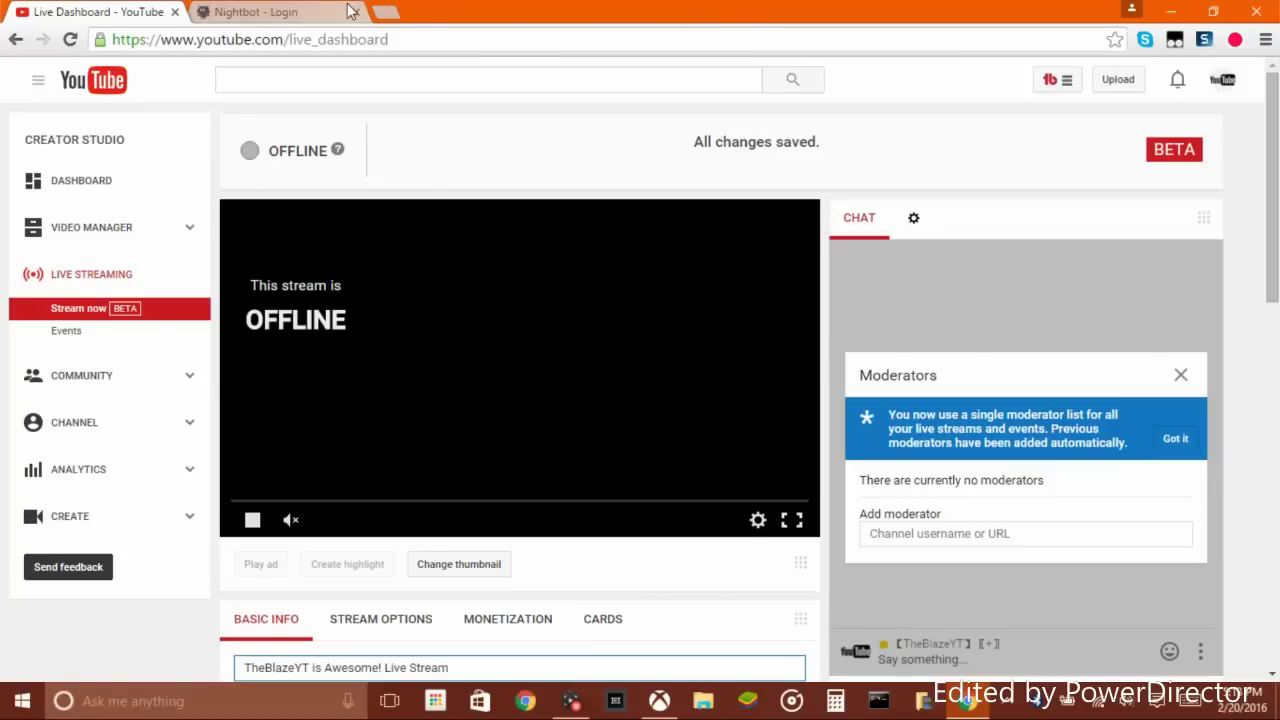
# - Return to the YouTube live dashboard in full screen and scroll through it
pyautogui.click(348, 10)
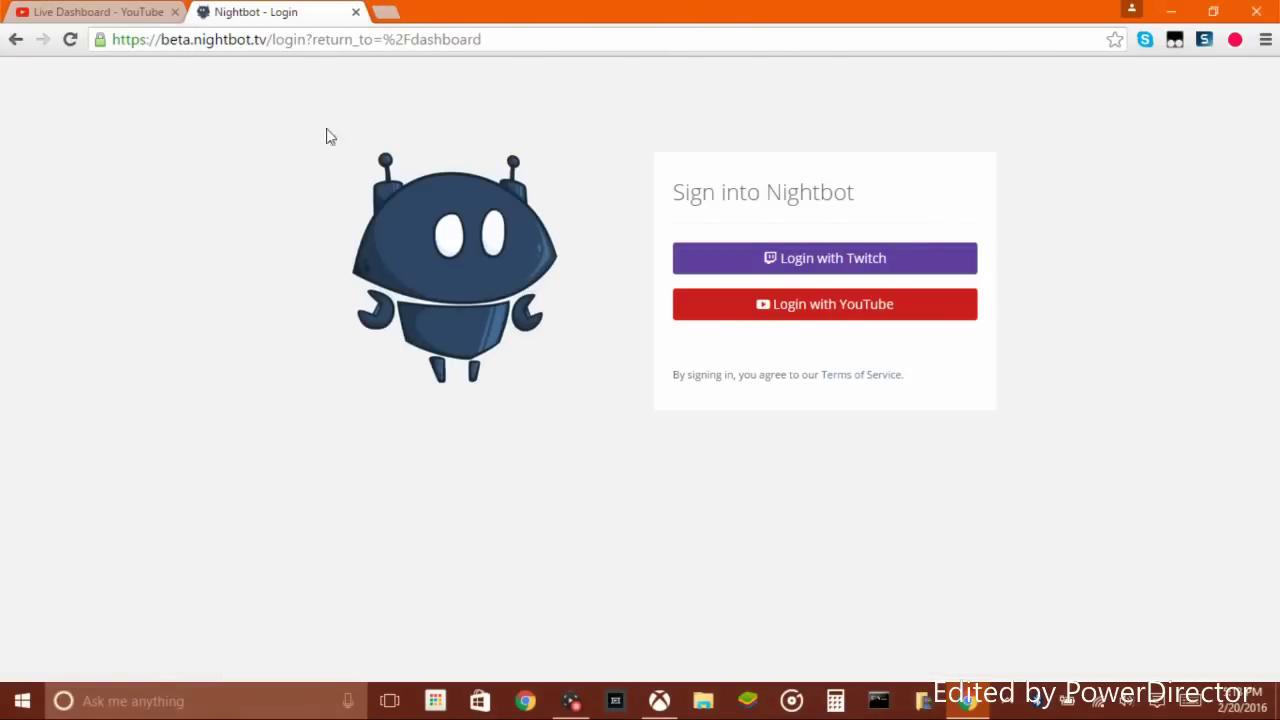
pyautogui.click(95, 12)
pyautogui.hotkey('alt', 'Tab')
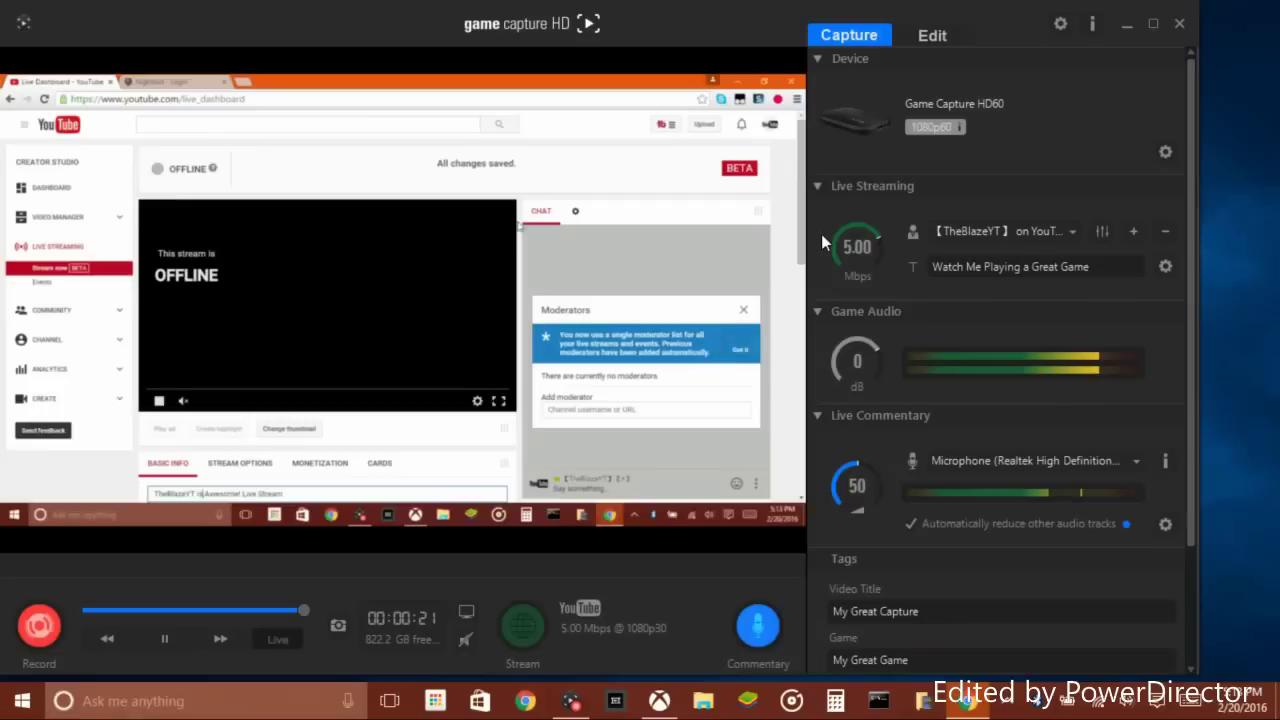
pyautogui.hotkey('alt', 'Tab')
pyautogui.press('F11')
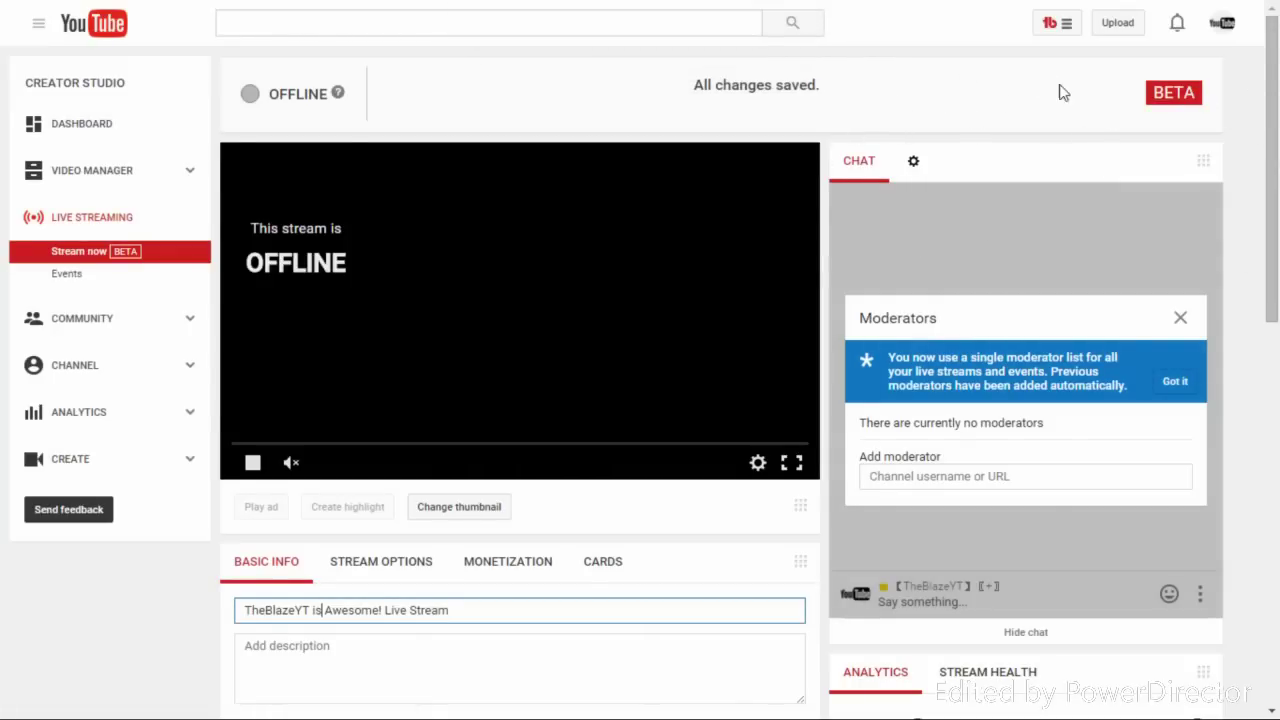
pyautogui.scroll(-3, 1272, 203)
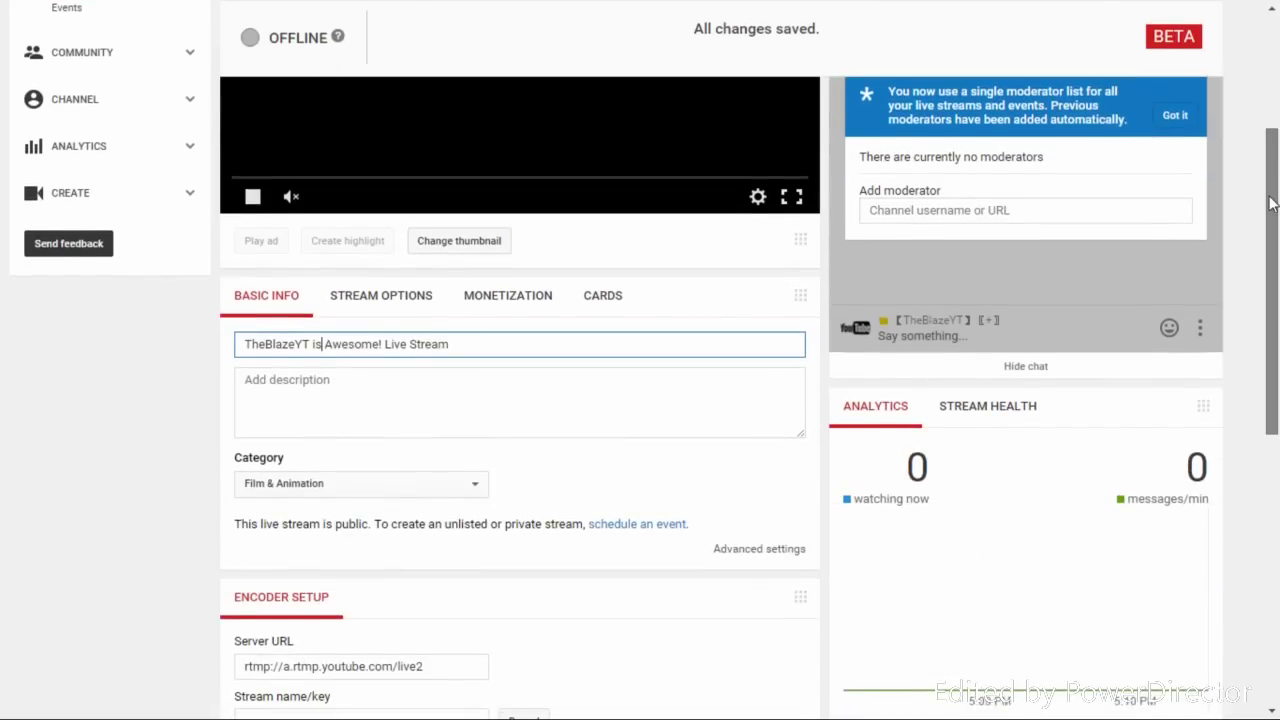
pyautogui.moveTo(1272, 203); pyautogui.dragTo(1235, 424)
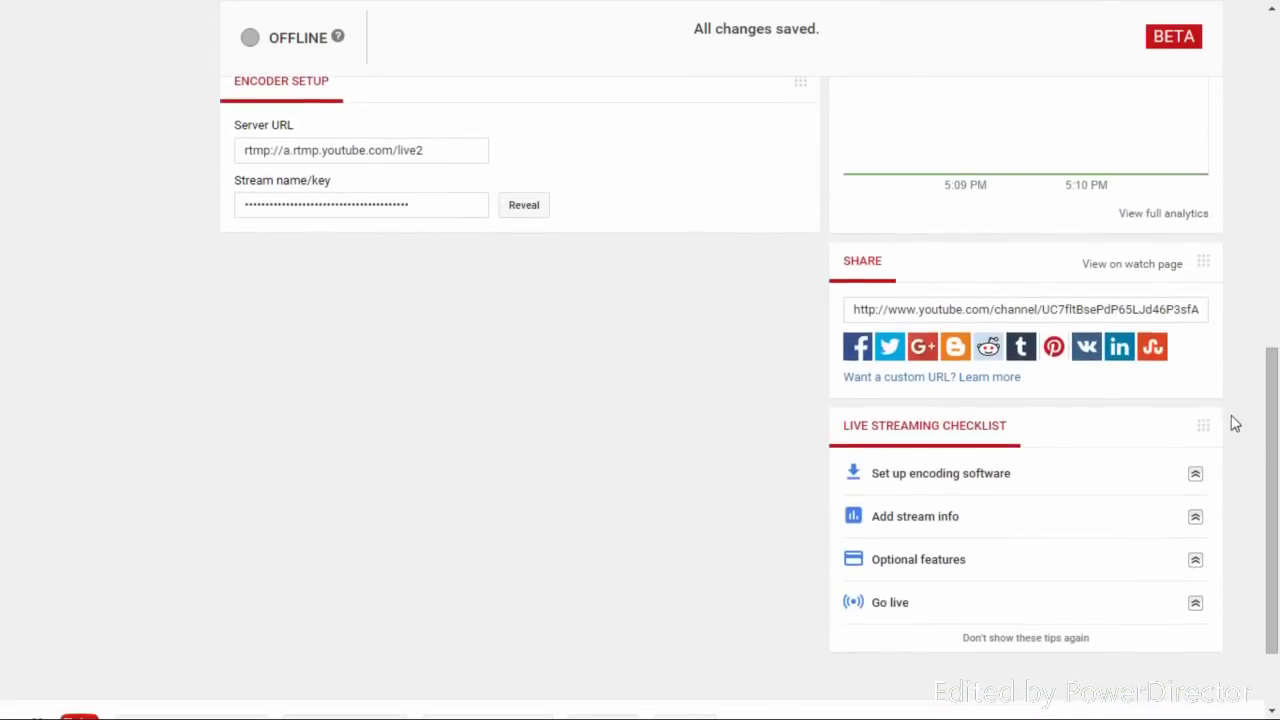
pyautogui.moveTo(1272, 470); pyautogui.dragTo(1276, 128)
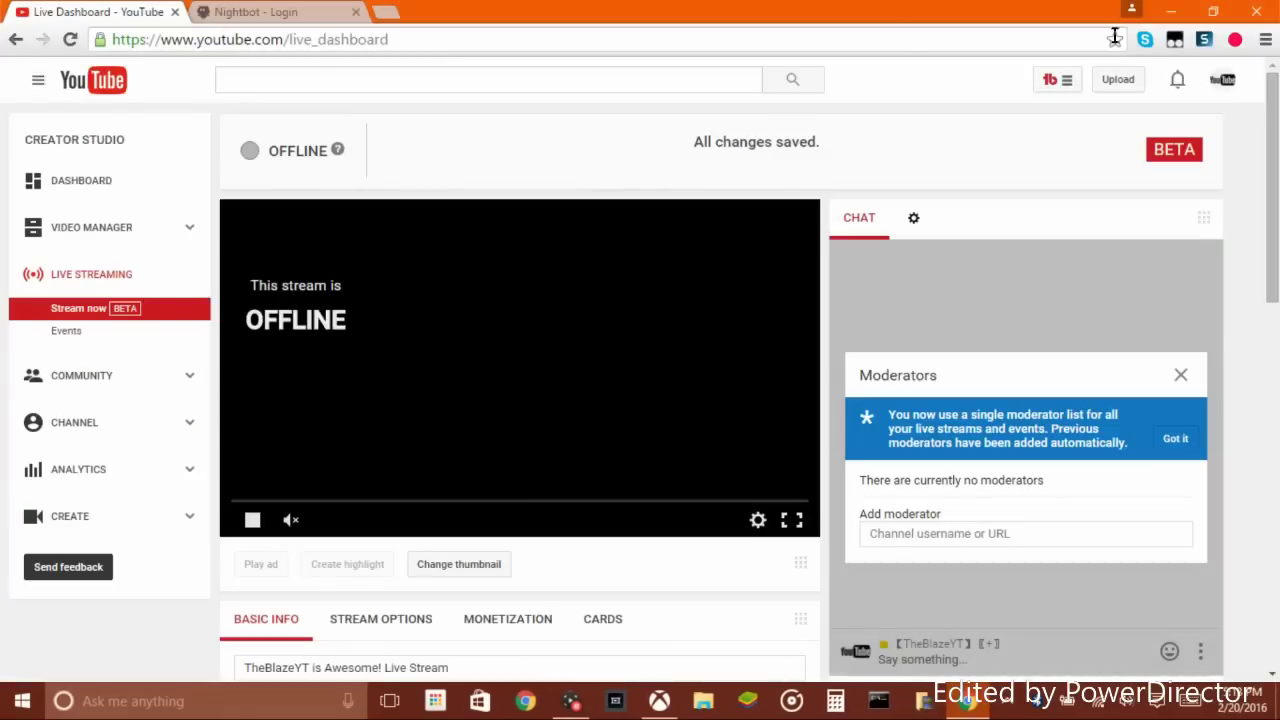
# - Search YouTube for 'nightbot' and scan the results
pyautogui.click(571, 76)
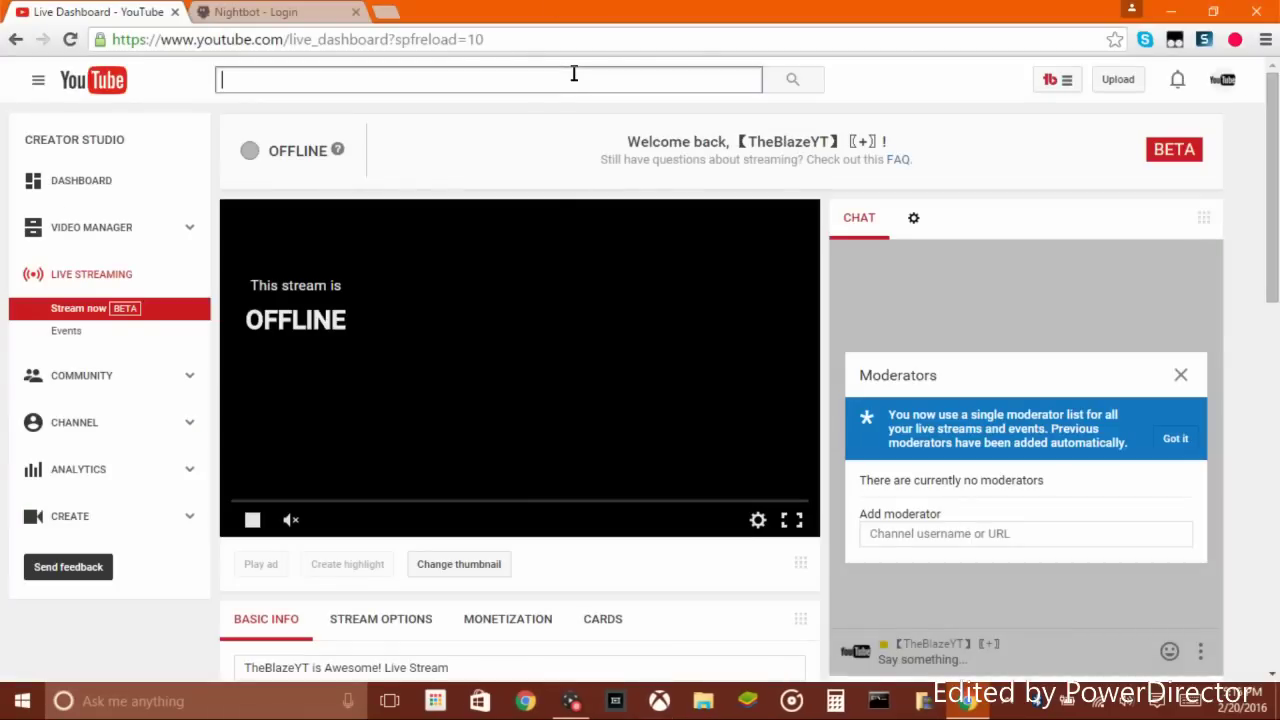
pyautogui.write('nightbot')
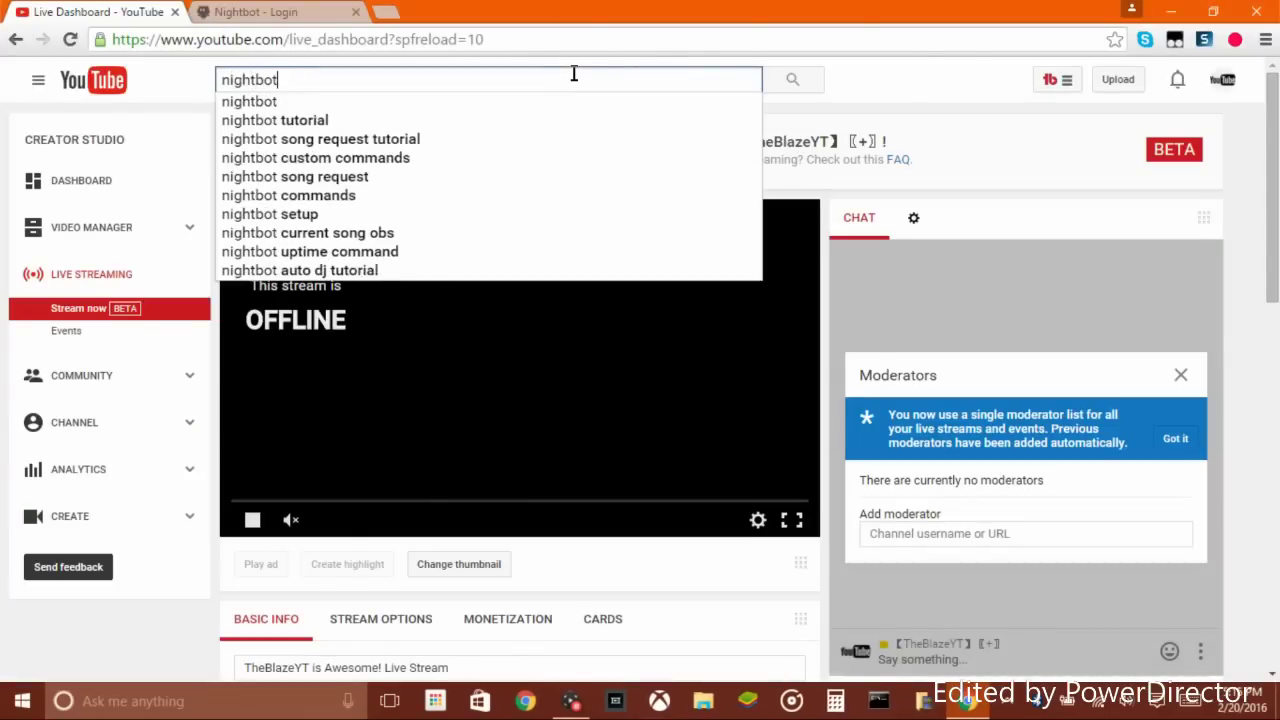
pyautogui.press('Return')
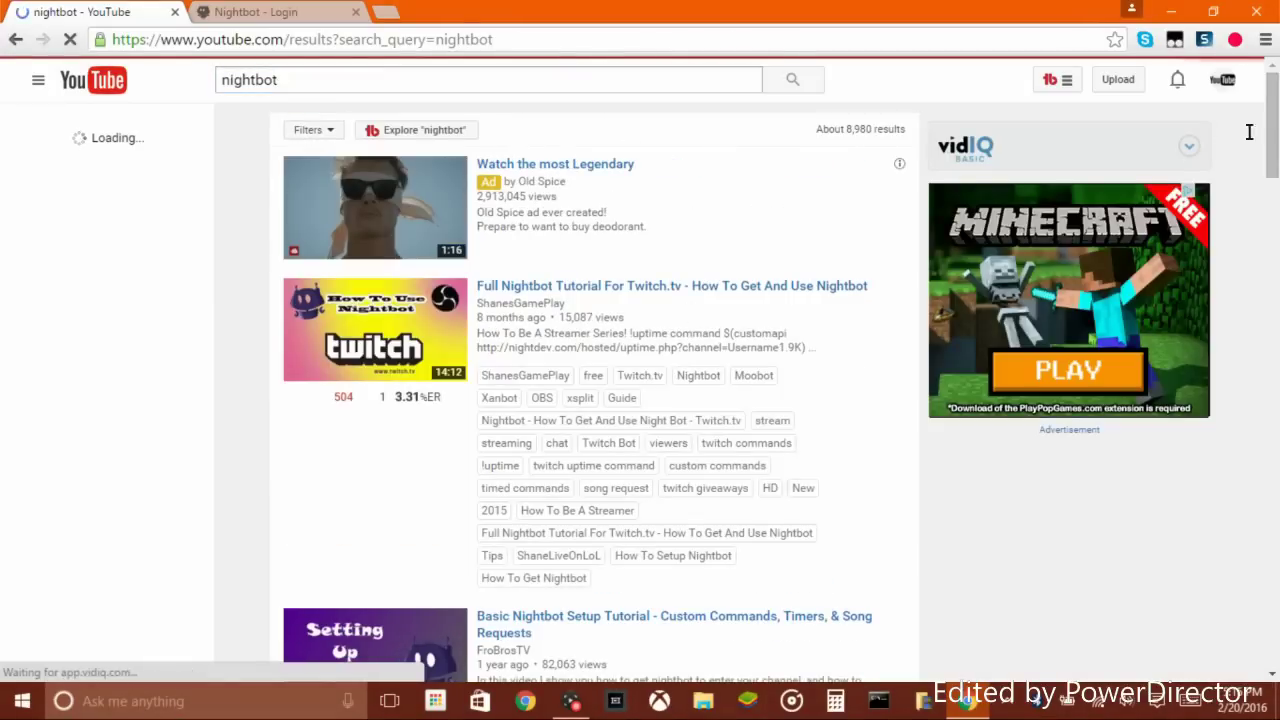
pyautogui.scroll(-1, 1260, 160)
pyautogui.moveTo(1271, 188); pyautogui.dragTo(1240, 400)
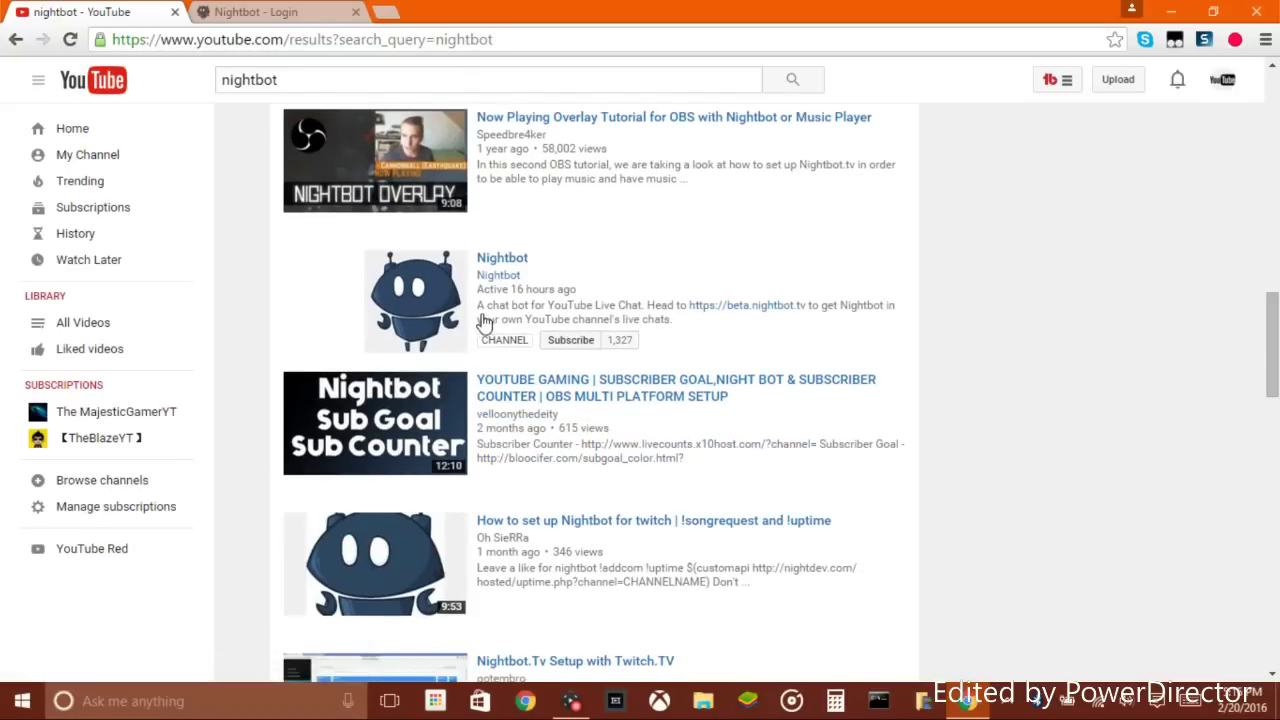
# - Open the official Nightbot channel's About page and follow its beta.nightbot.tv Control Panel link
pyautogui.click(504, 259)
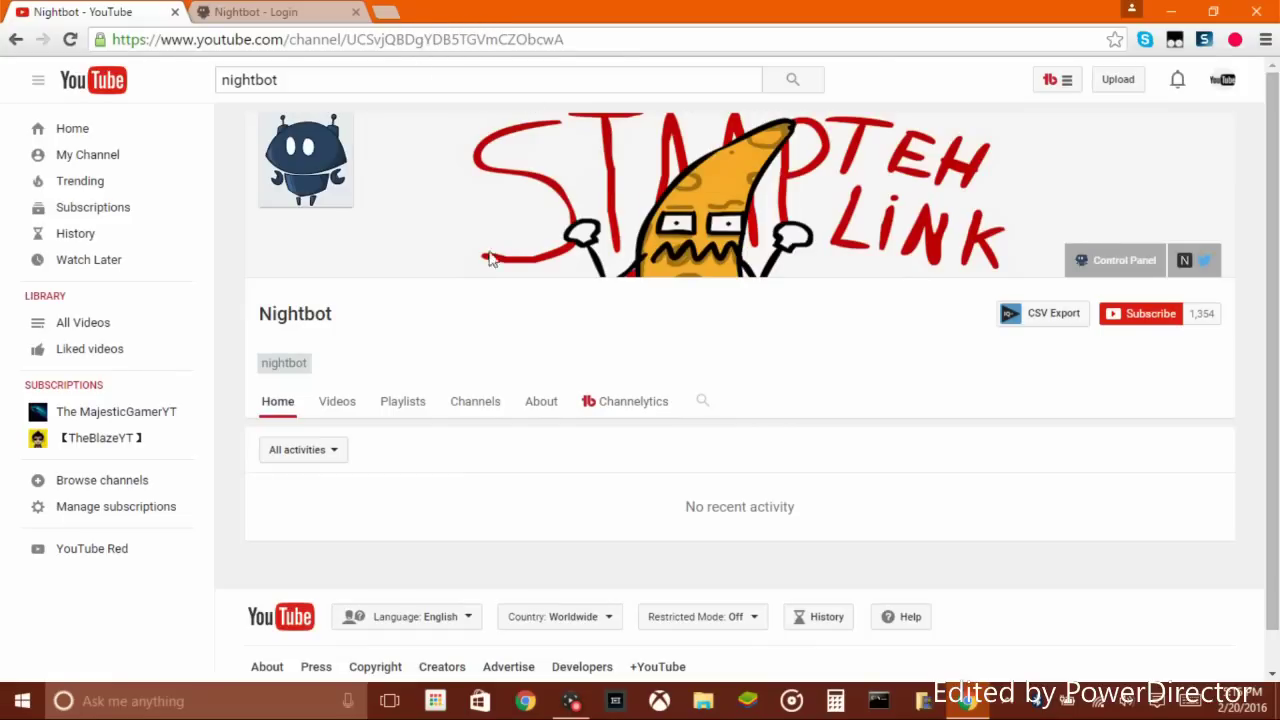
pyautogui.click(543, 400)
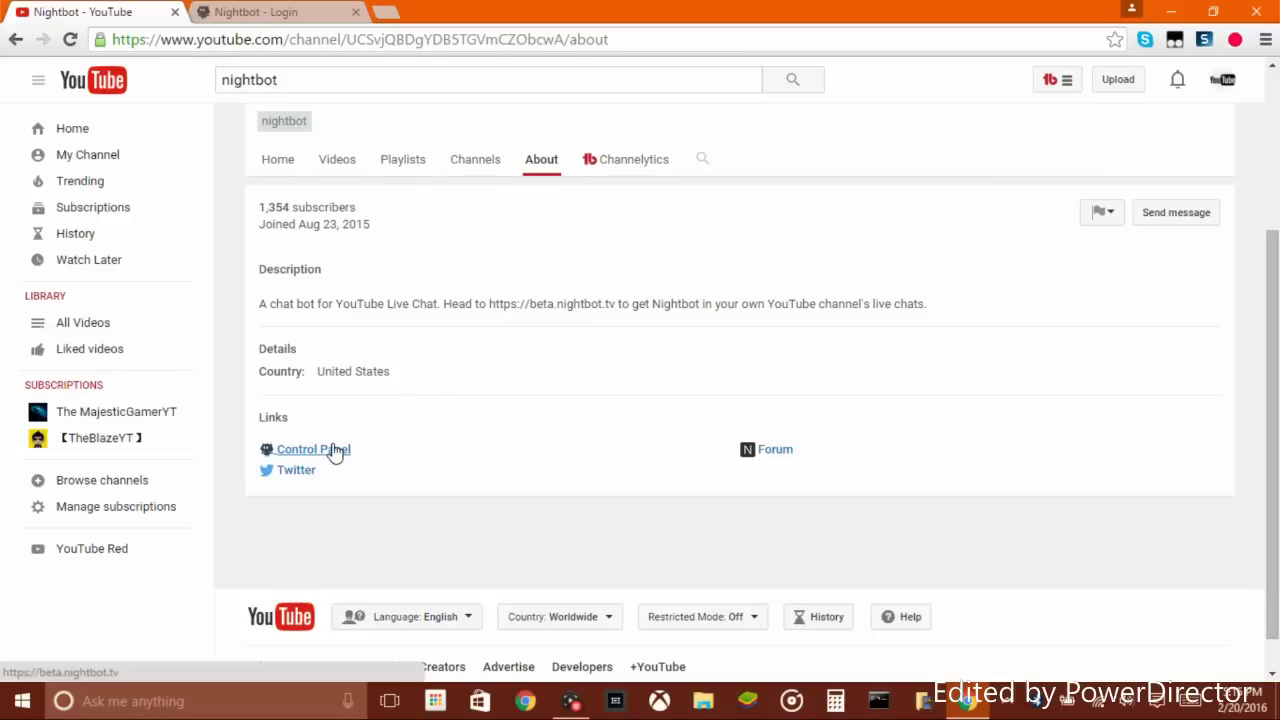
pyautogui.scroll(3, 1275, 175)
pyautogui.click(552, 545)
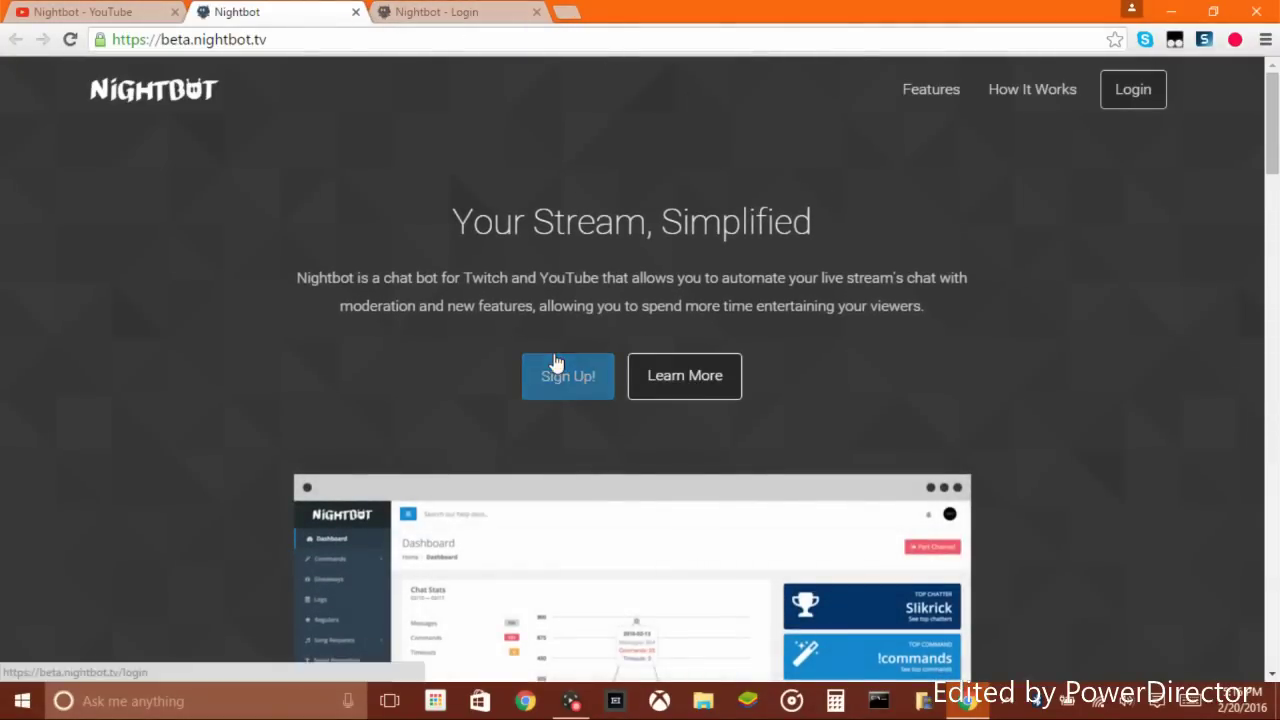
# - Log into Nightbot with YouTube, choosing the Google account and channel, and allow access
pyautogui.click(400, 11)
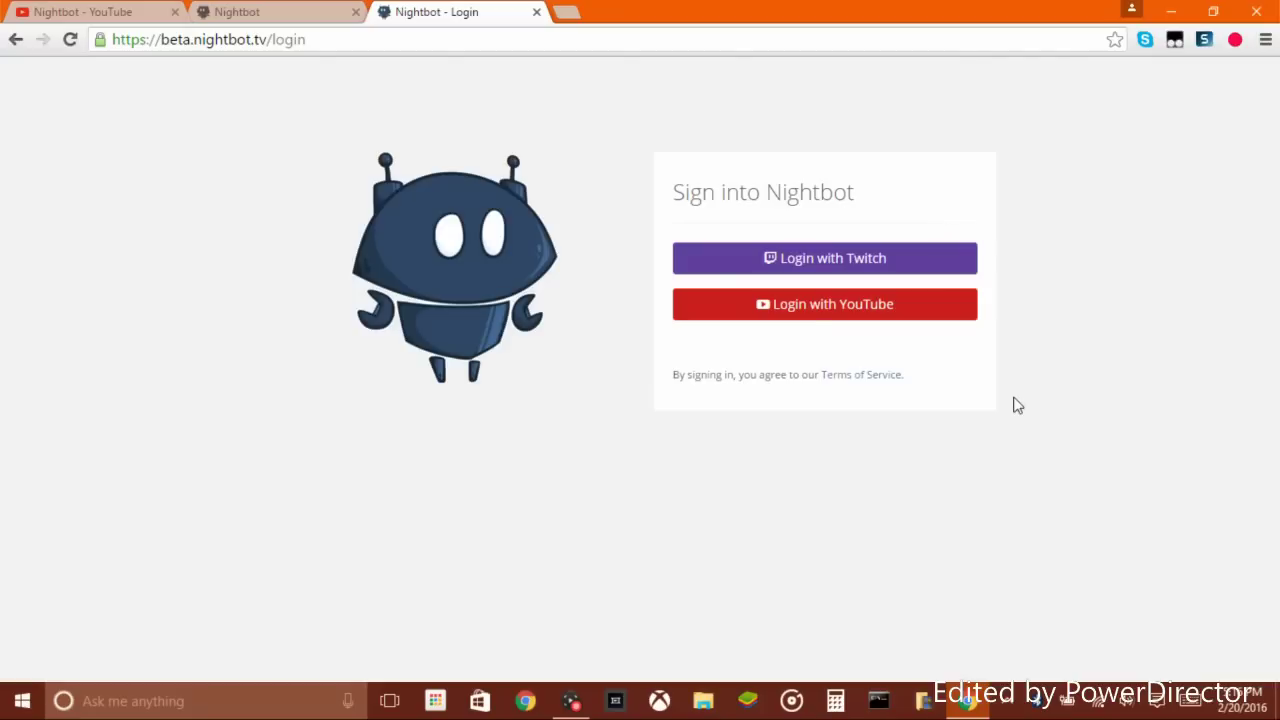
pyautogui.click(844, 312)
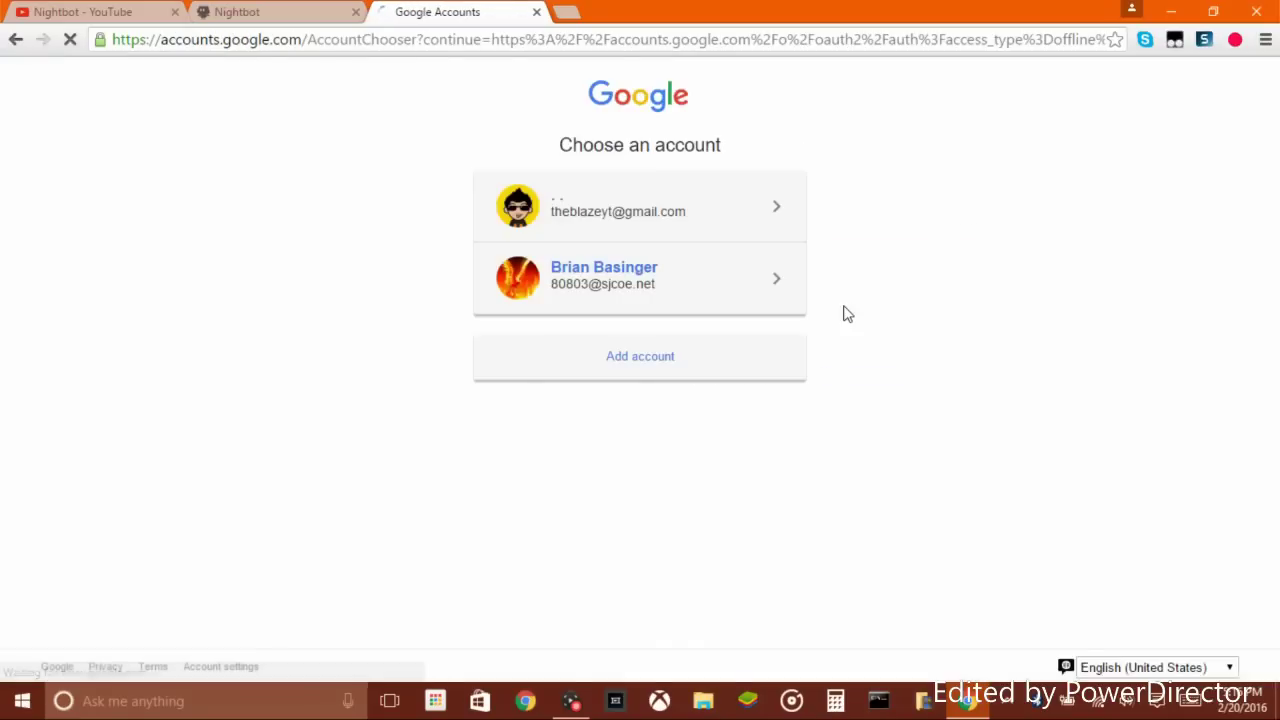
pyautogui.click(686, 219)
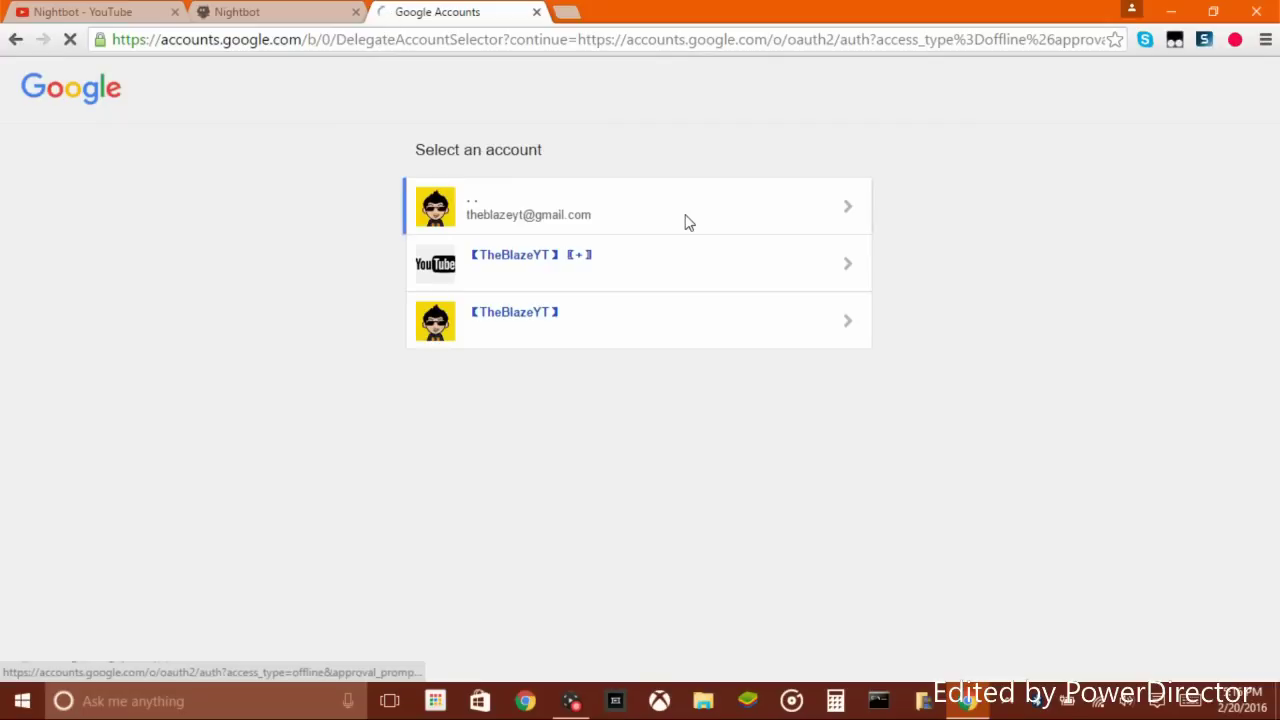
pyautogui.click(514, 270)
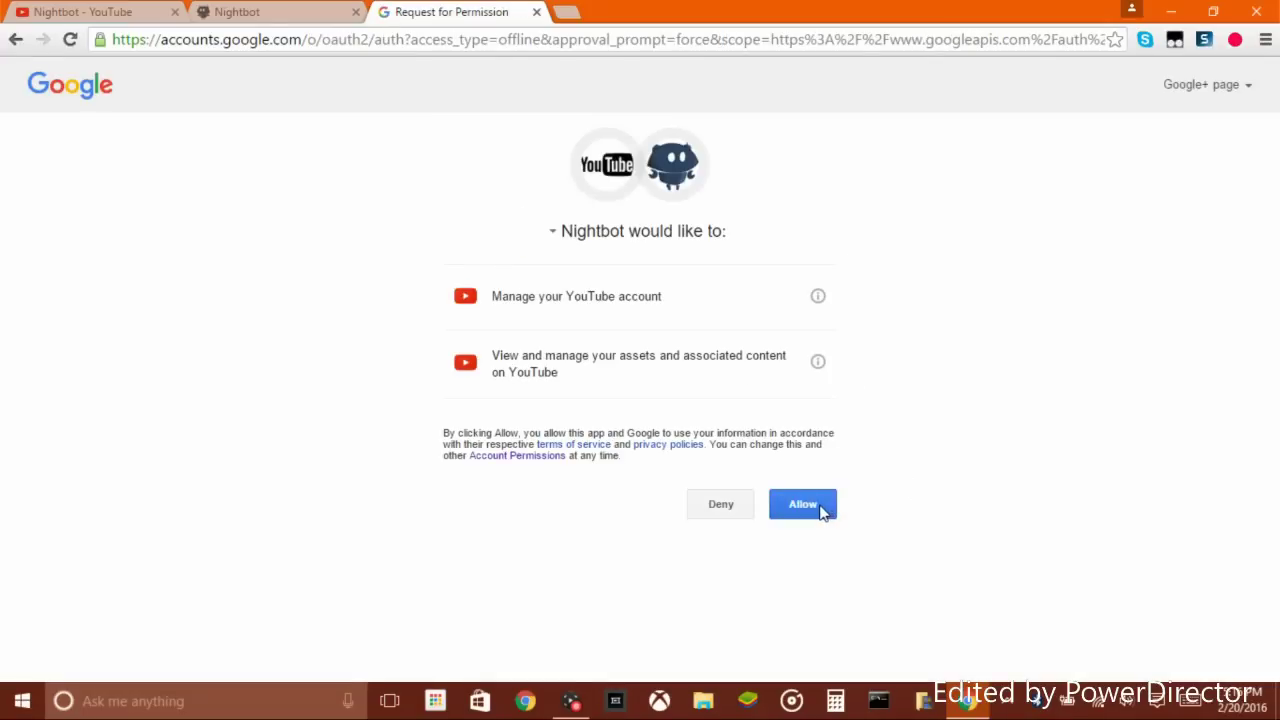
pyautogui.click(821, 509)
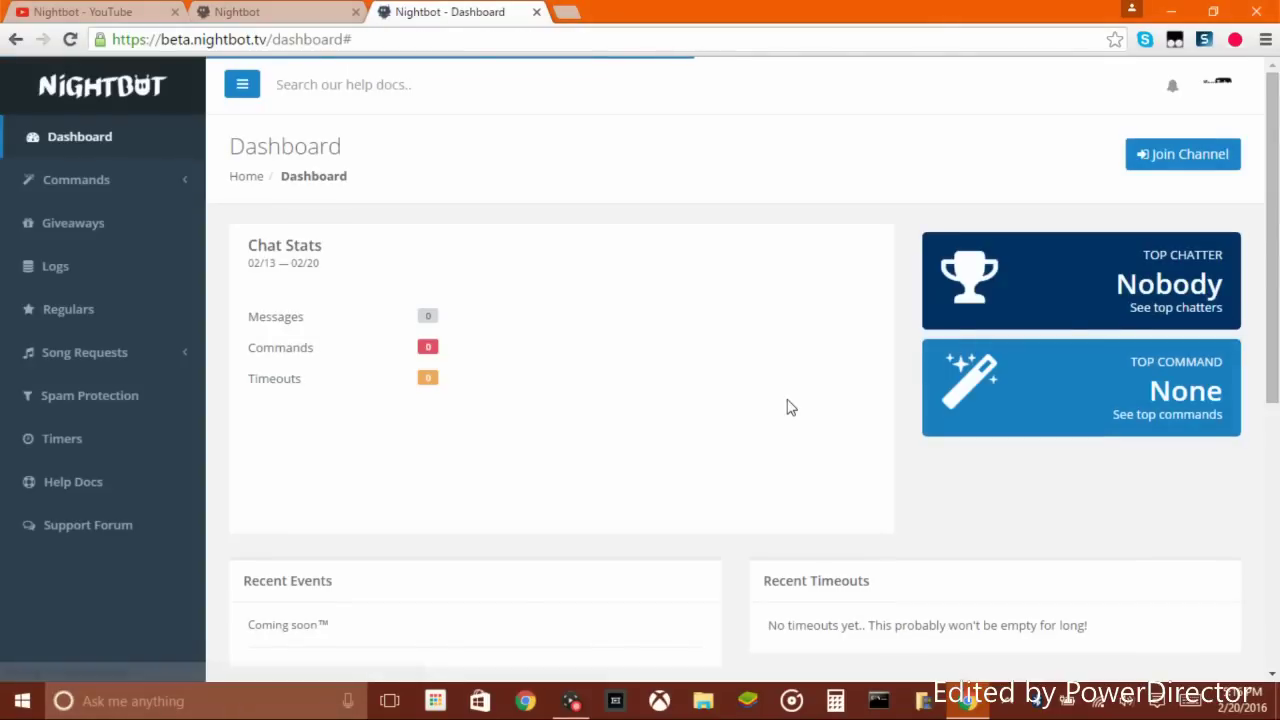
pyautogui.press('F11')
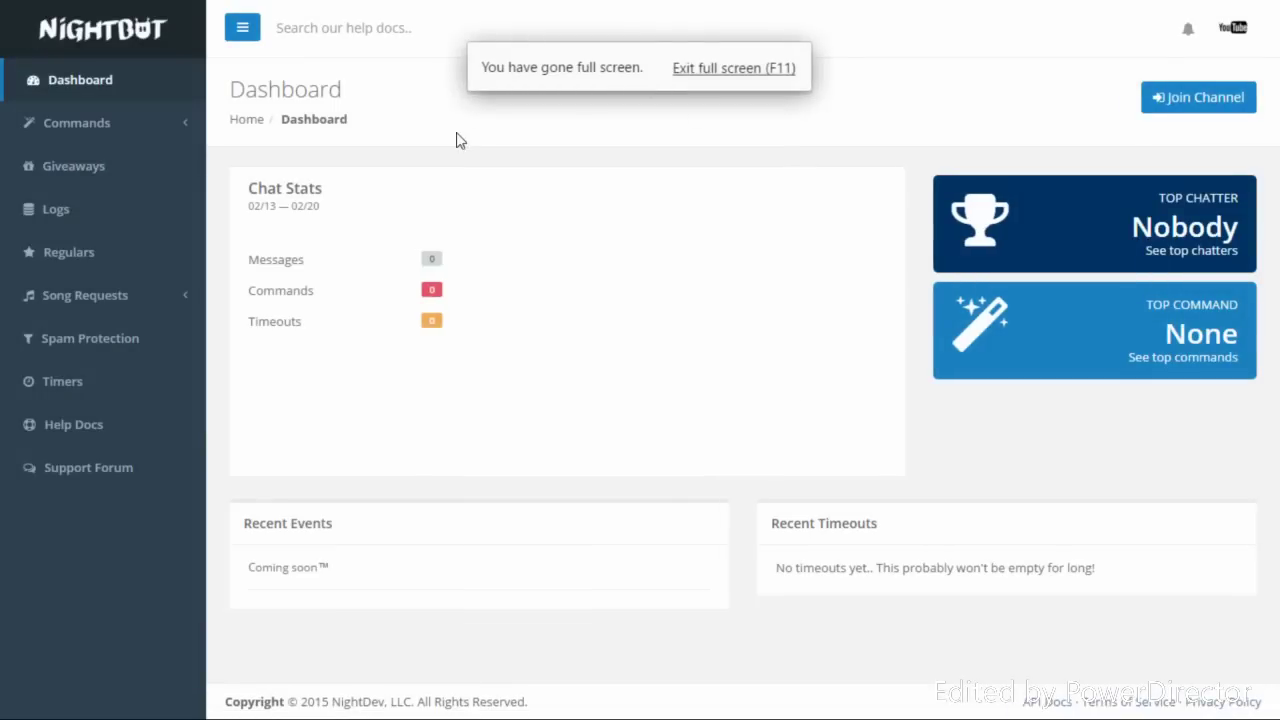
pyautogui.press('F11')
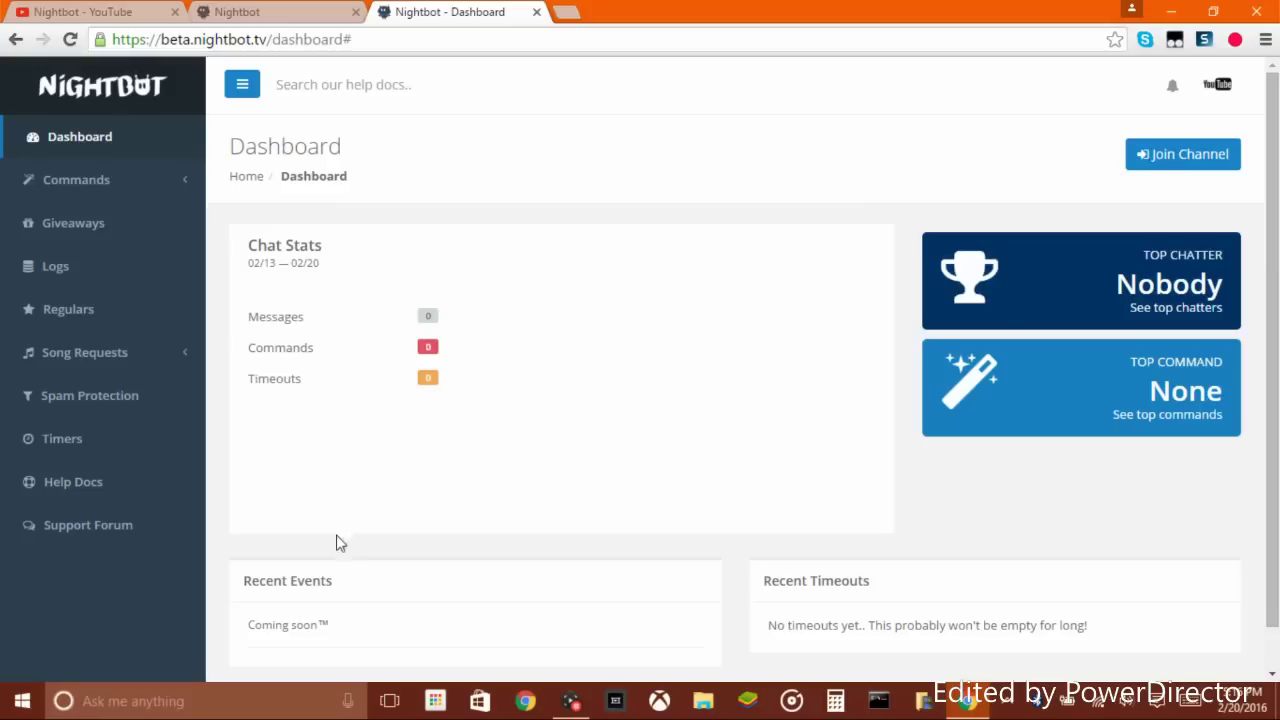
# - Join Nightbot to the channel, open the YouTube Live Dashboard, and select the bot's channel URL
pyautogui.click(1173, 160)
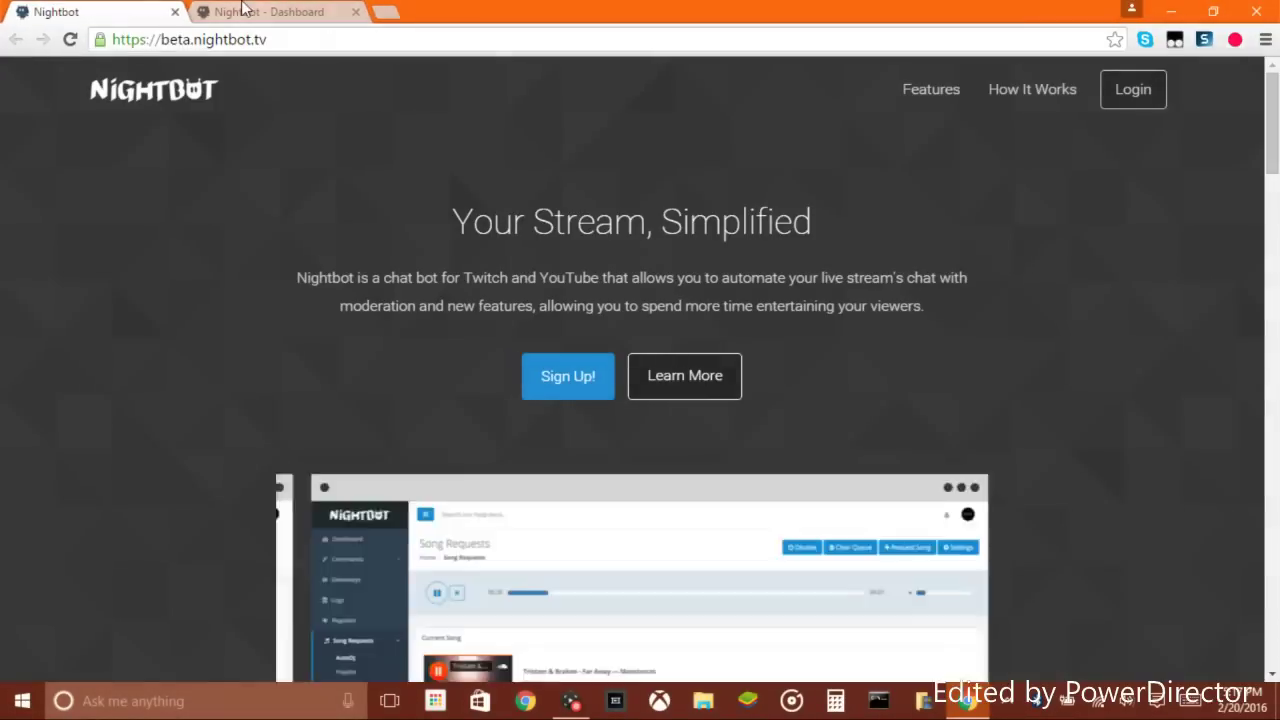
pyautogui.click(243, 10)
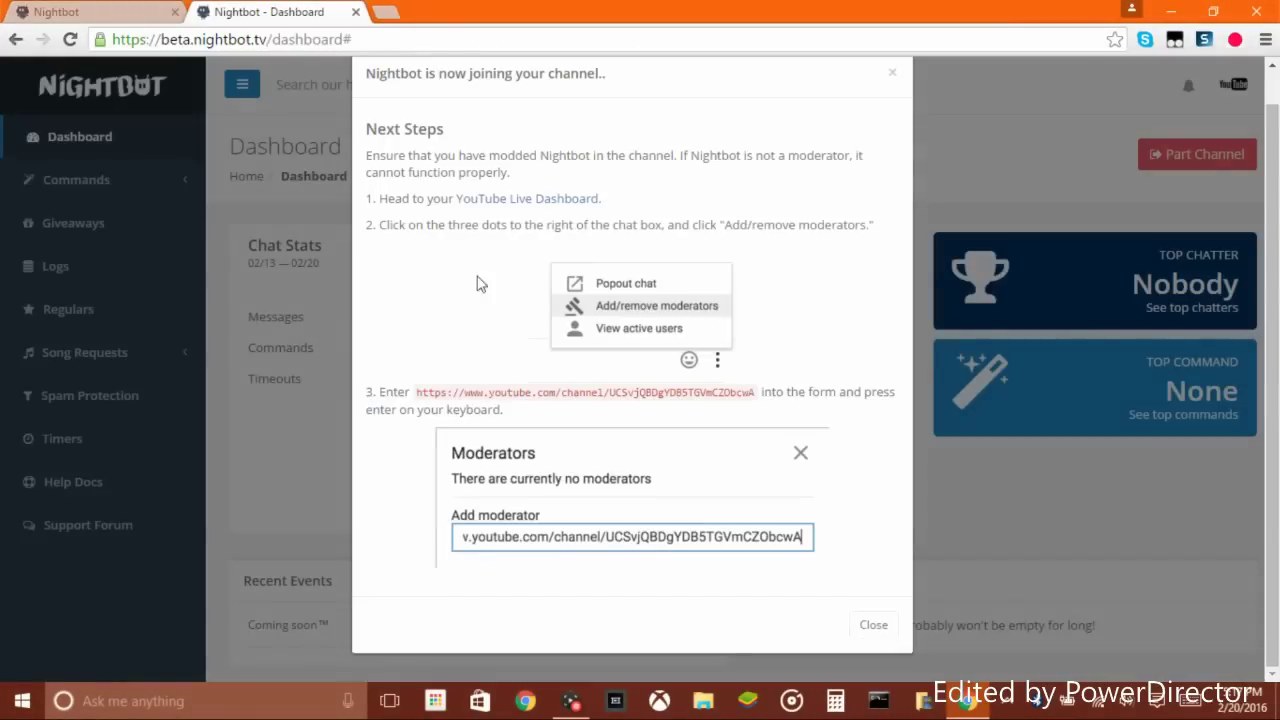
pyautogui.click(488, 201)
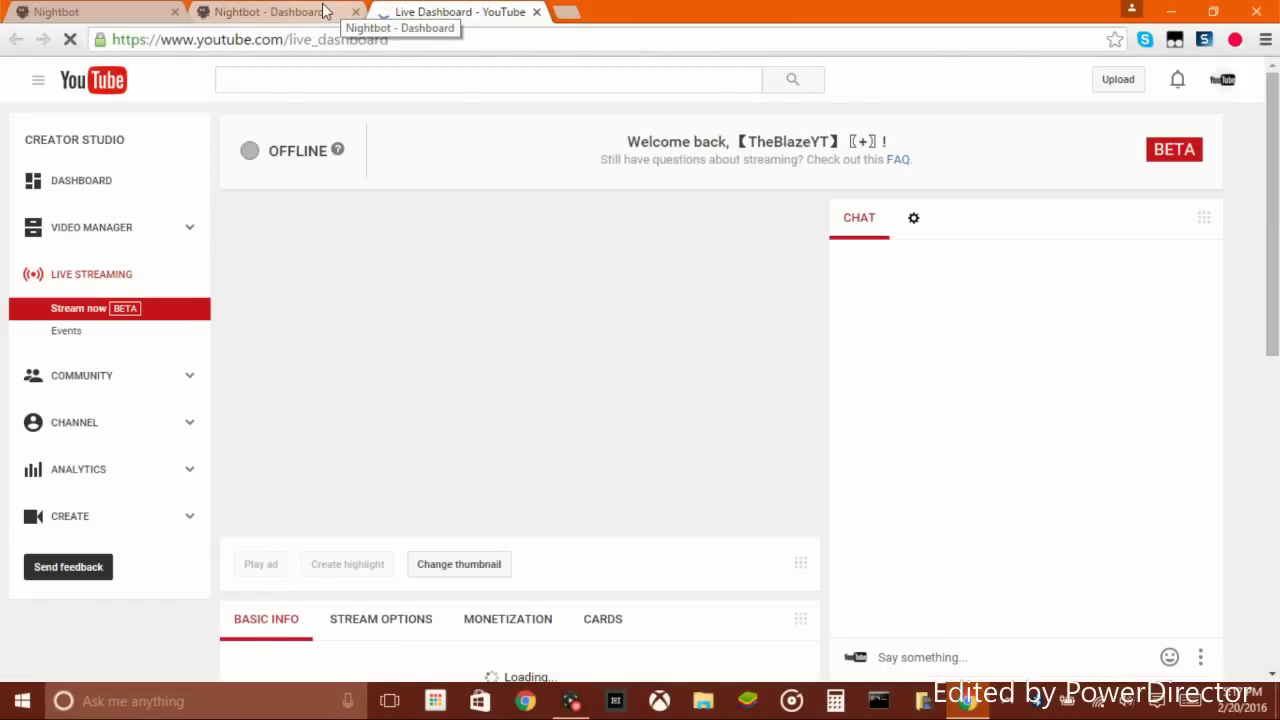
pyautogui.click(323, 10)
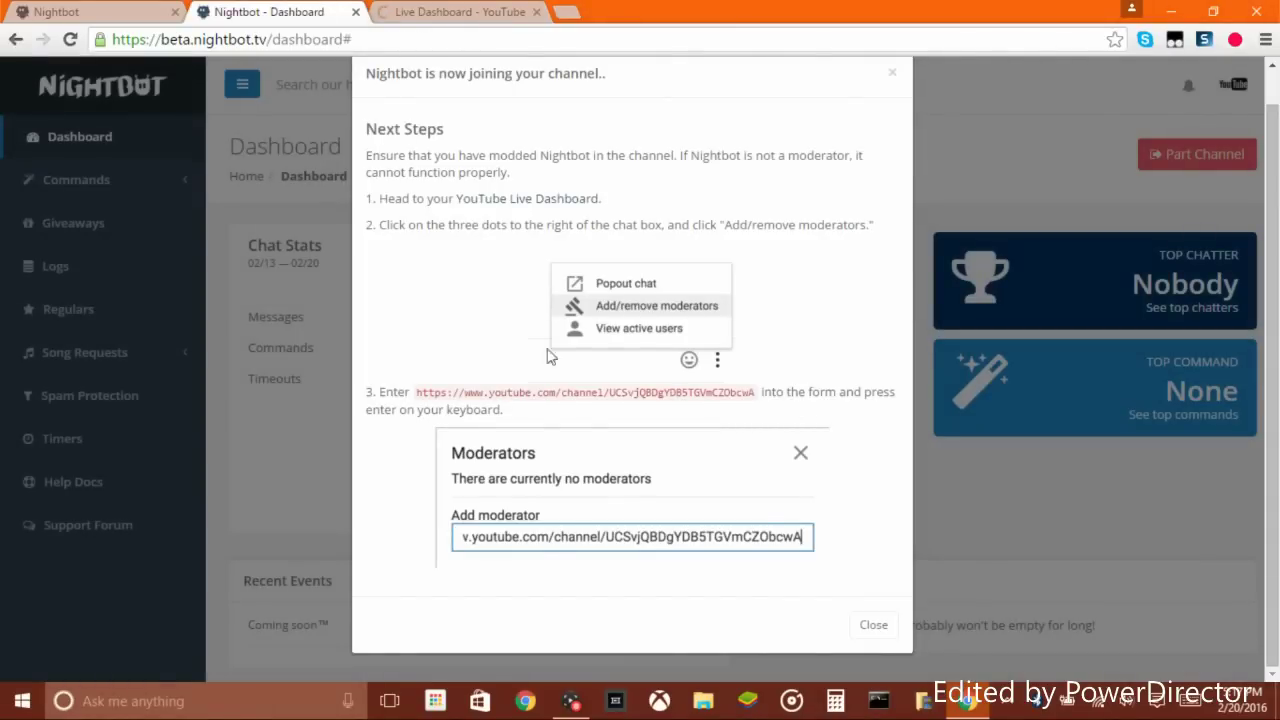
pyautogui.moveTo(417, 392); pyautogui.dragTo(757, 392)
pyautogui.hotkey('ctrl', 'c')
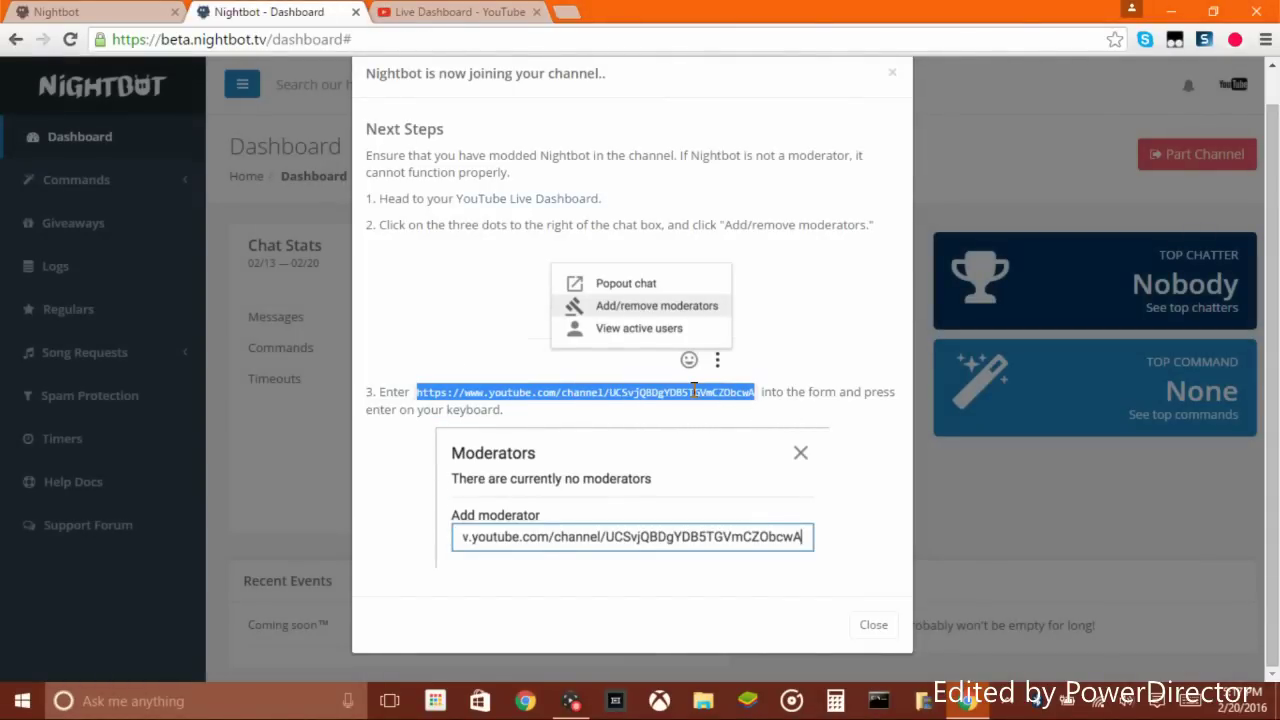
pyautogui.click(460, 11)
# - Dismiss the first moderators popup and recheck Nightbot's moderator instructions
pyautogui.click(970, 533)
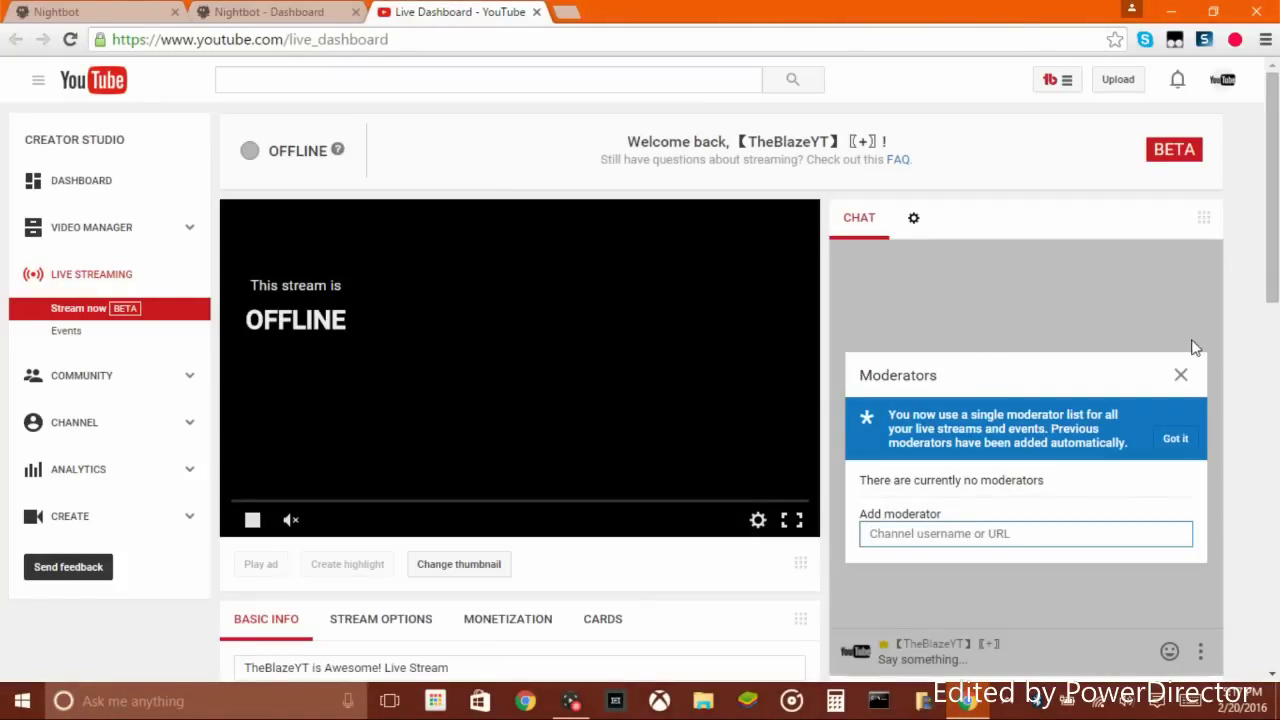
pyautogui.click(1181, 375)
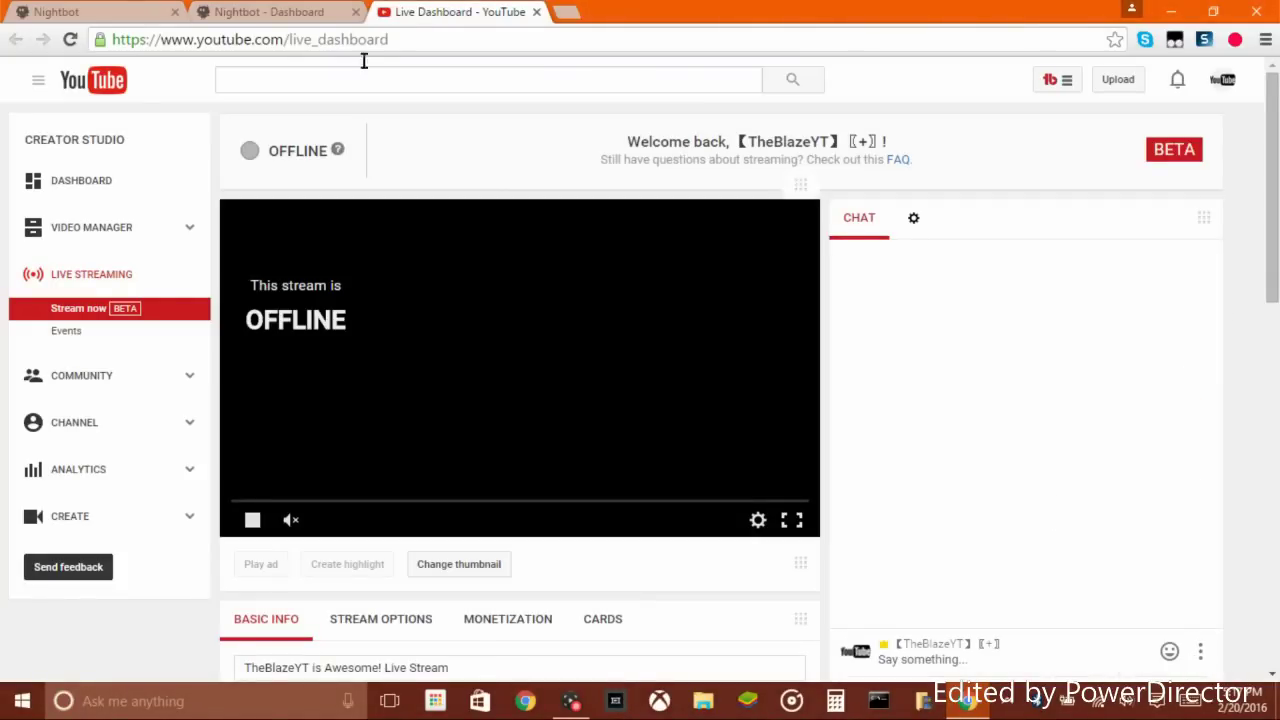
pyautogui.click(290, 11)
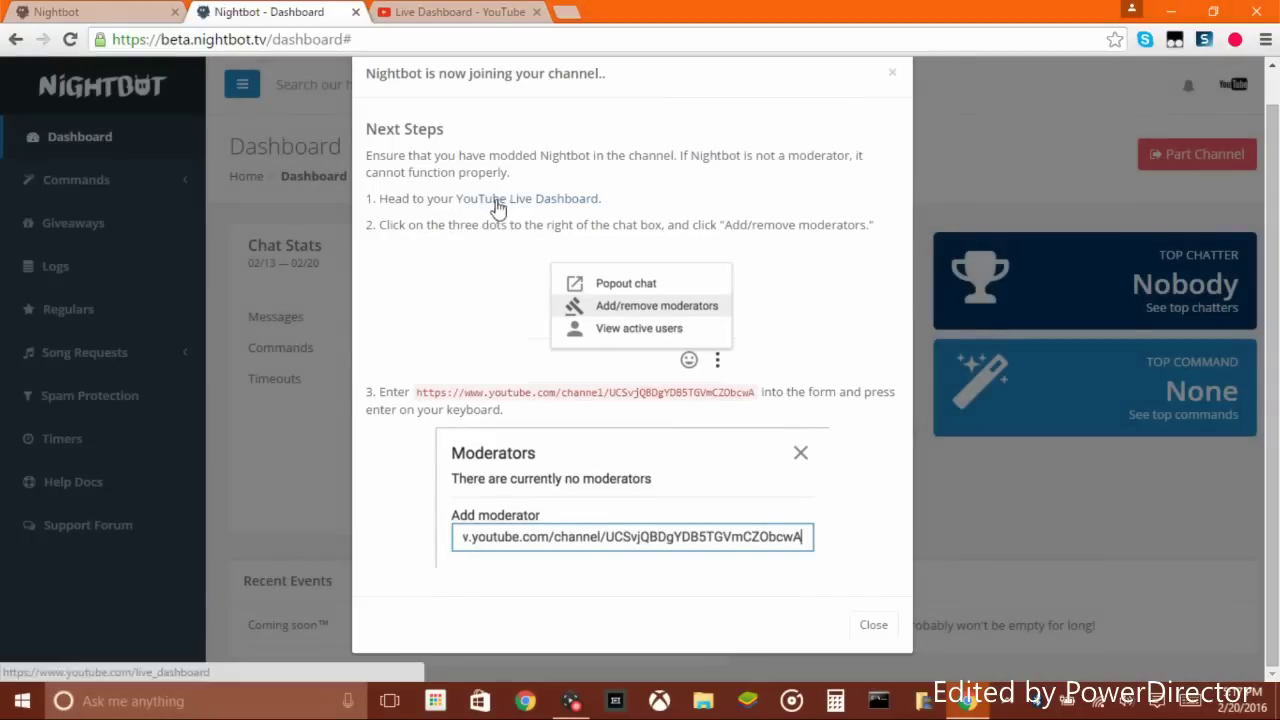
pyautogui.click(489, 10)
# - Add Nightbot as a chat moderator by pasting its channel URL into the moderators dialog
pyautogui.click(1200, 651)
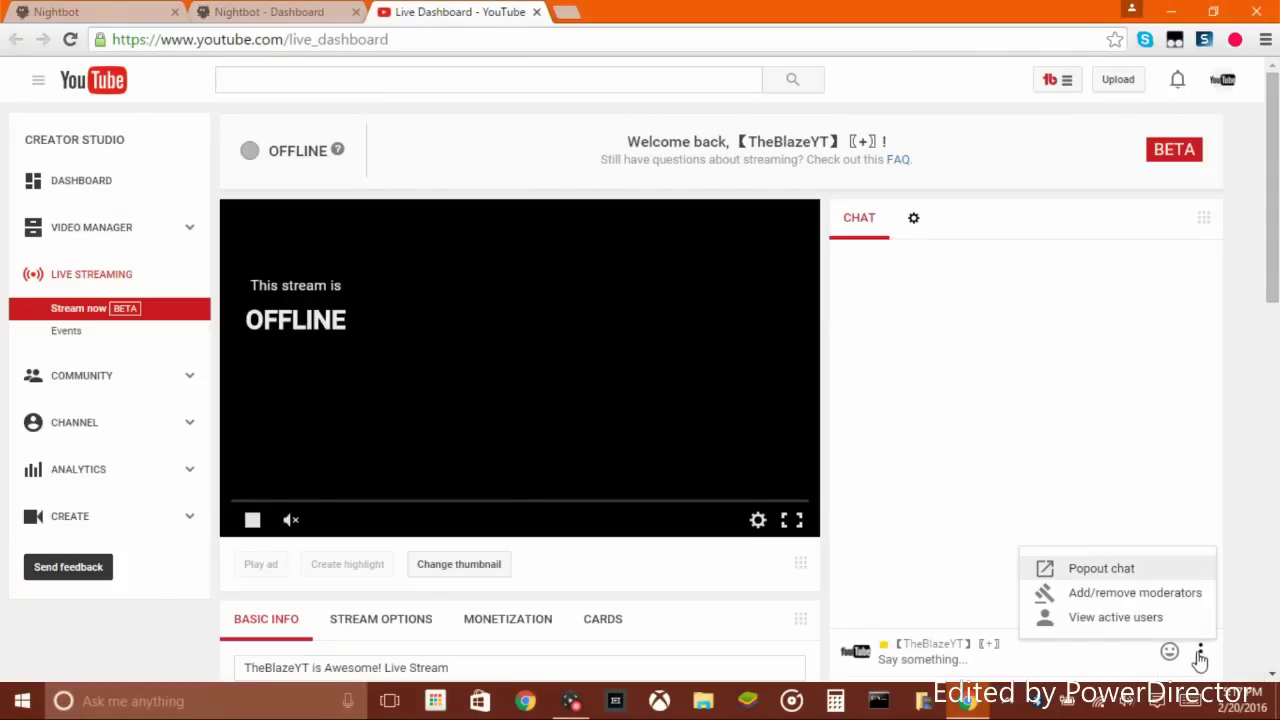
pyautogui.click(1100, 596)
pyautogui.click(1006, 532)
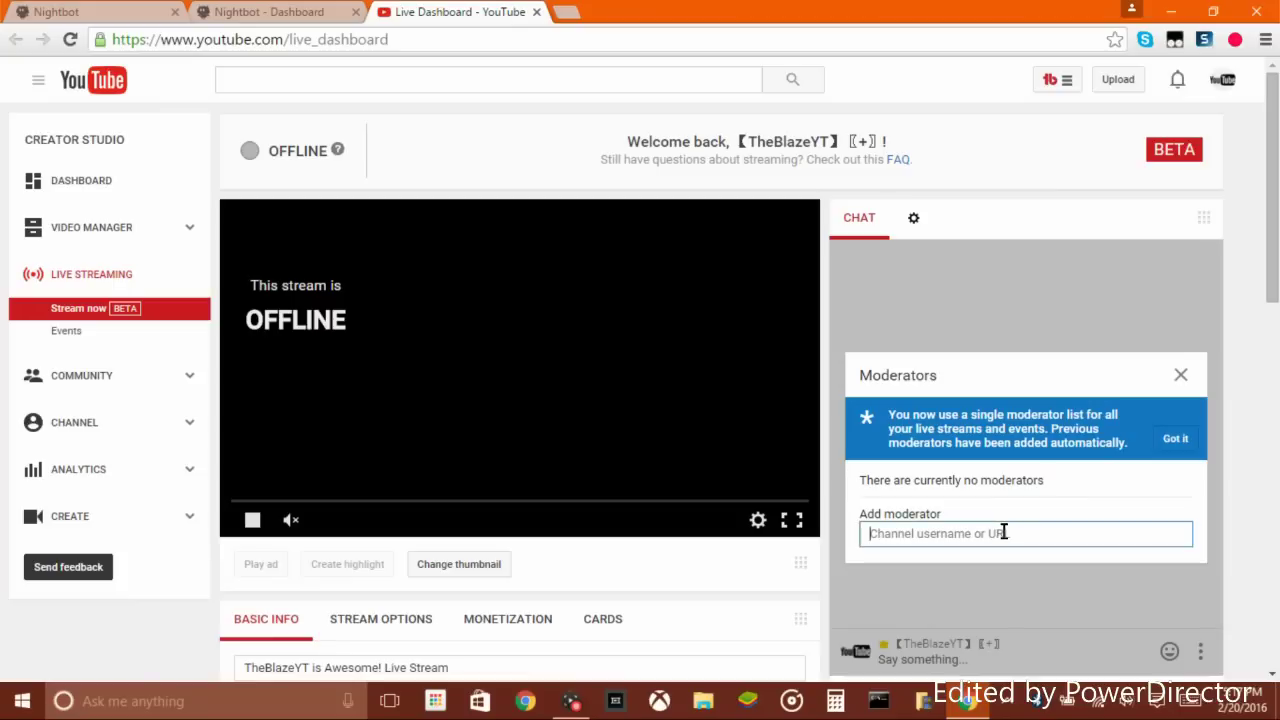
pyautogui.hotkey('ctrl', 'v')
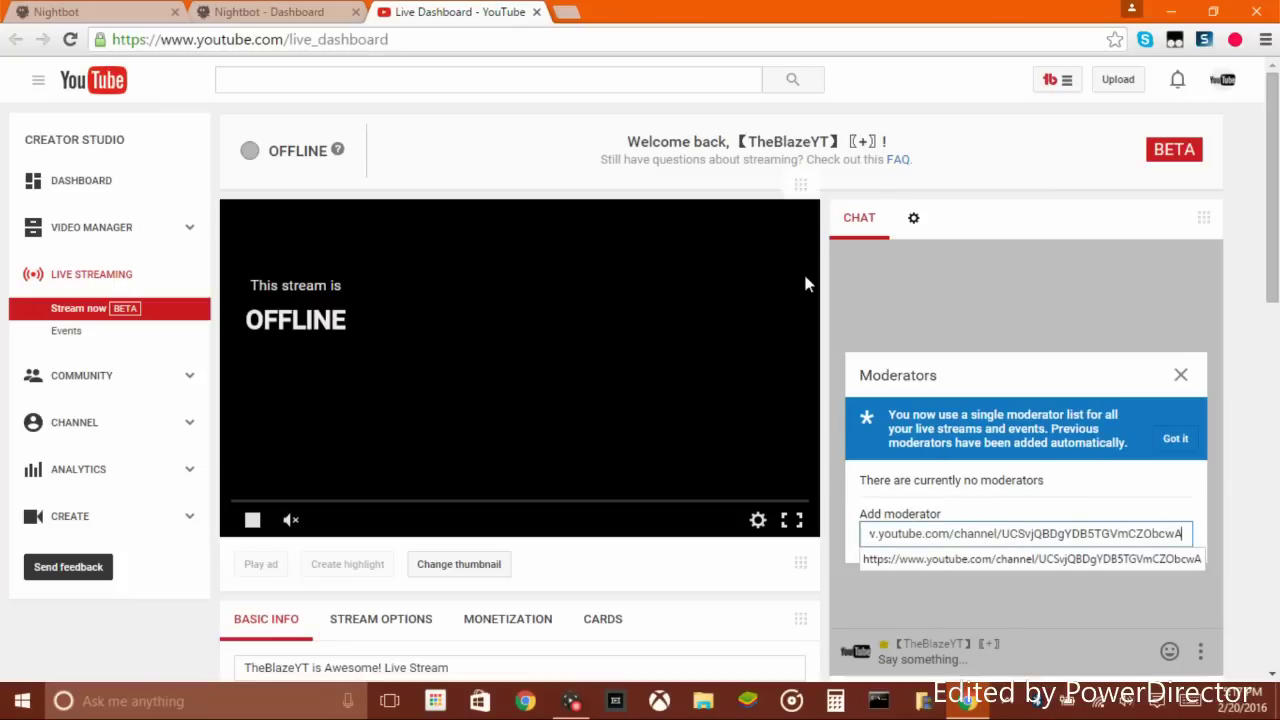
pyautogui.click(296, 10)
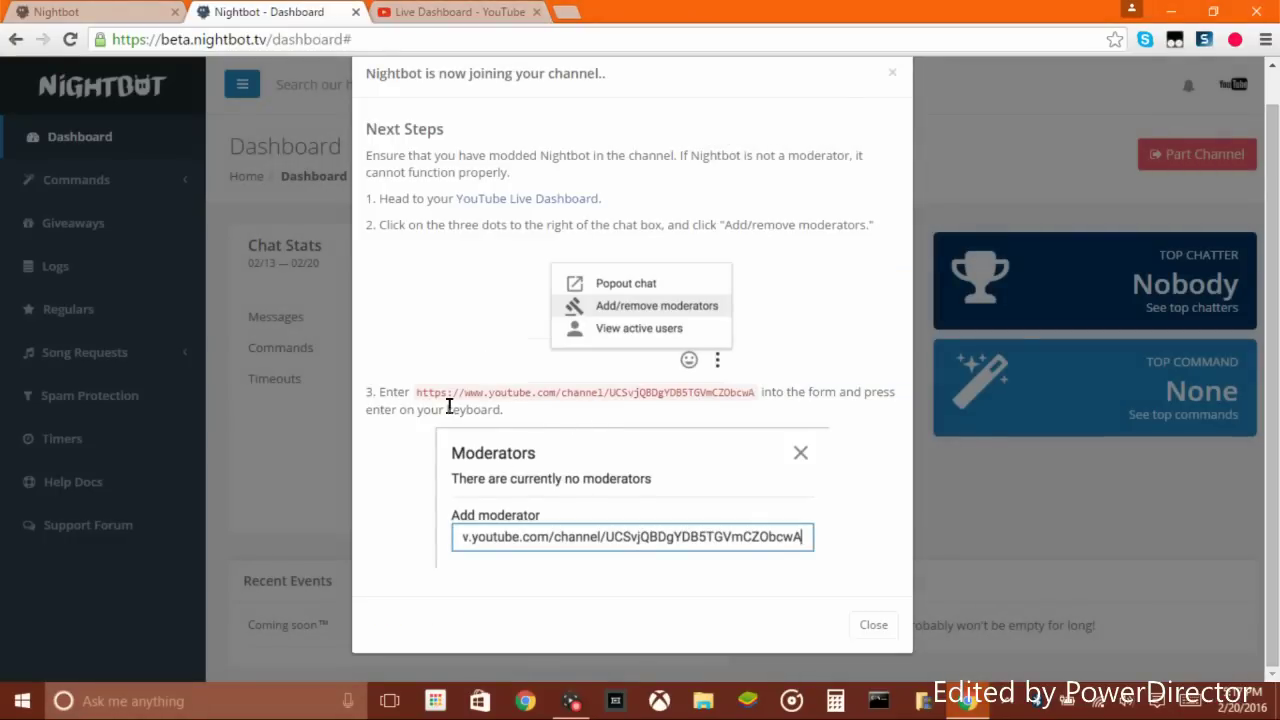
pyautogui.hotkey('ctrl', 'Tab')
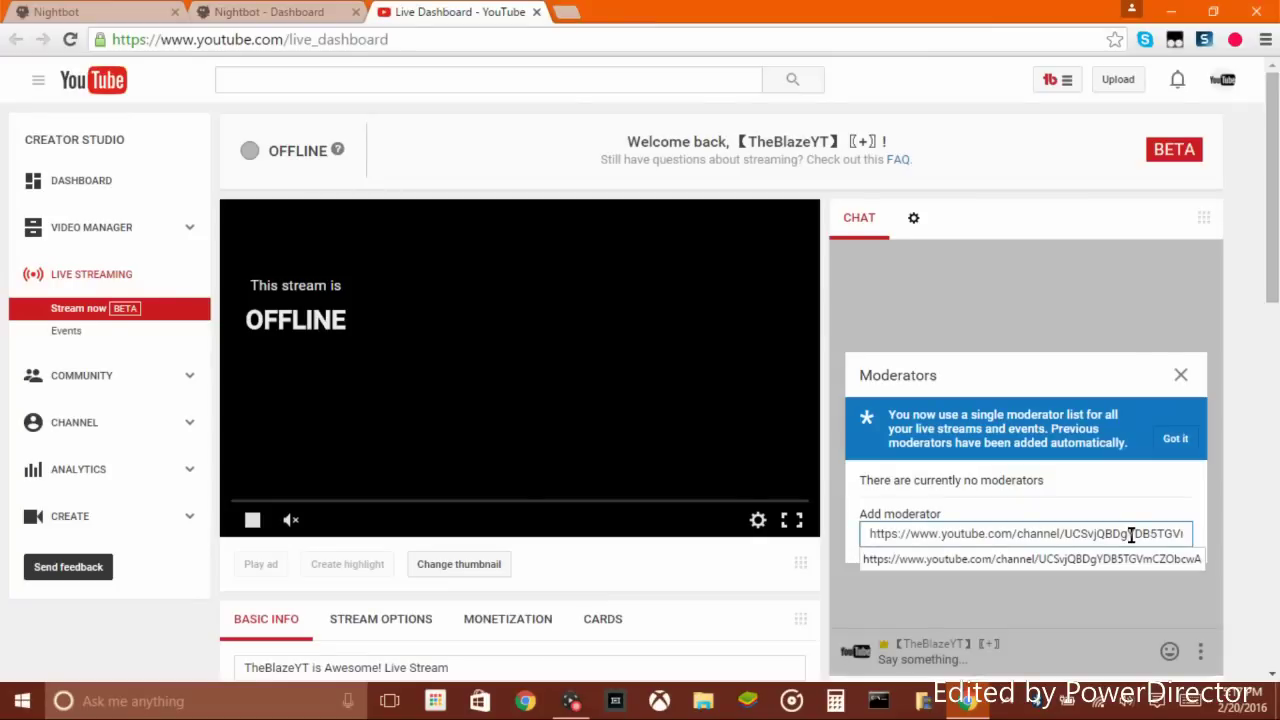
pyautogui.press('Return')
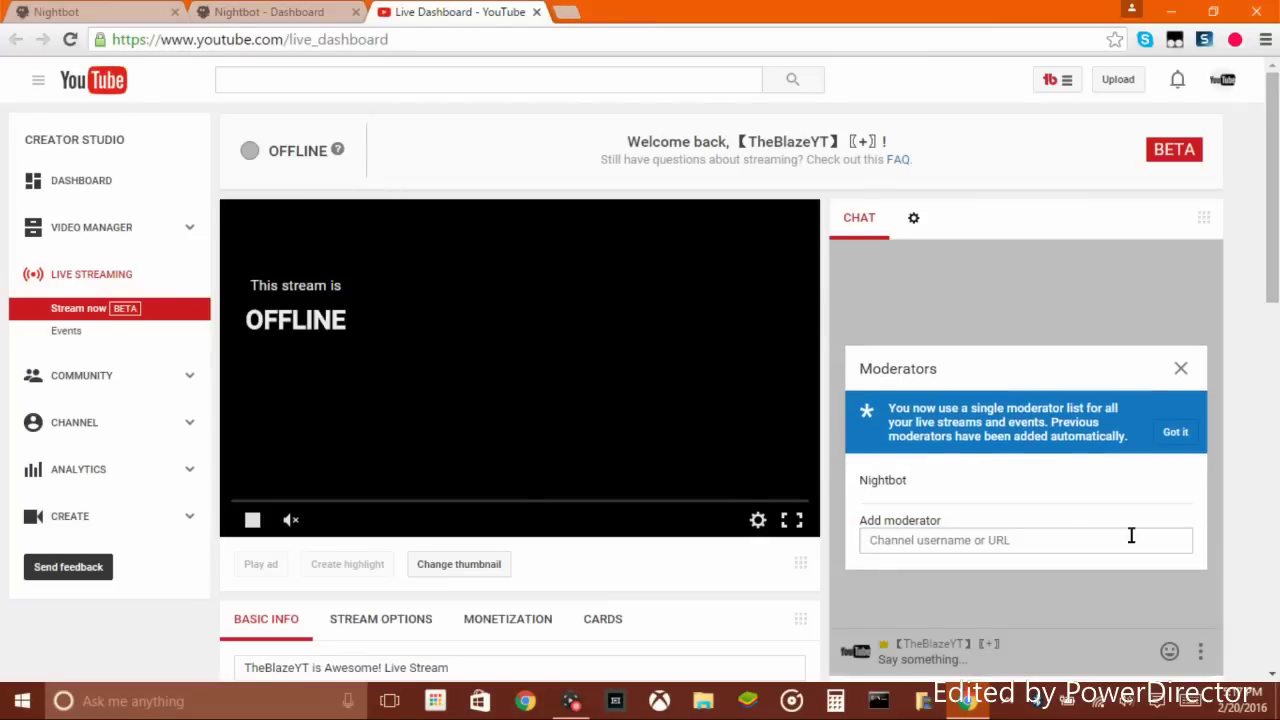
pyautogui.click(1180, 368)
pyautogui.click(300, 12)
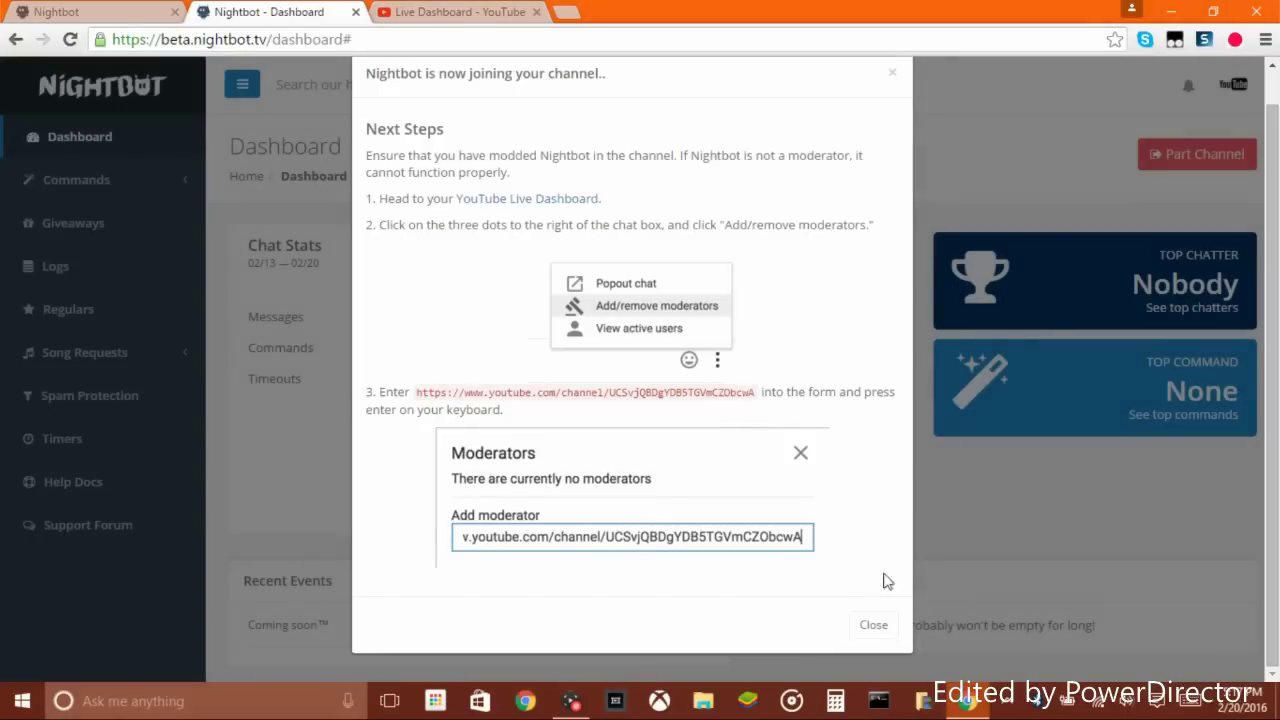
# - Close the Next Steps notice, show Commands > Default, and start a message in the YouTube chat
pyautogui.click(876, 625)
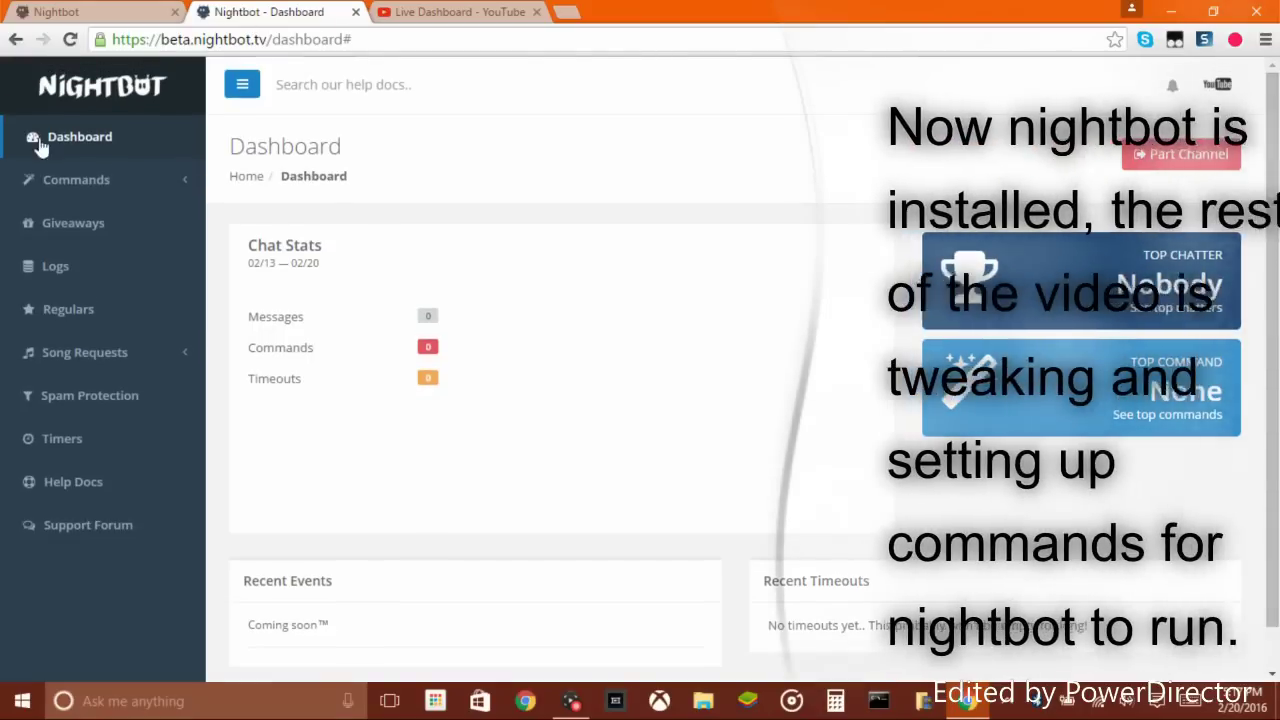
pyautogui.click(53, 196)
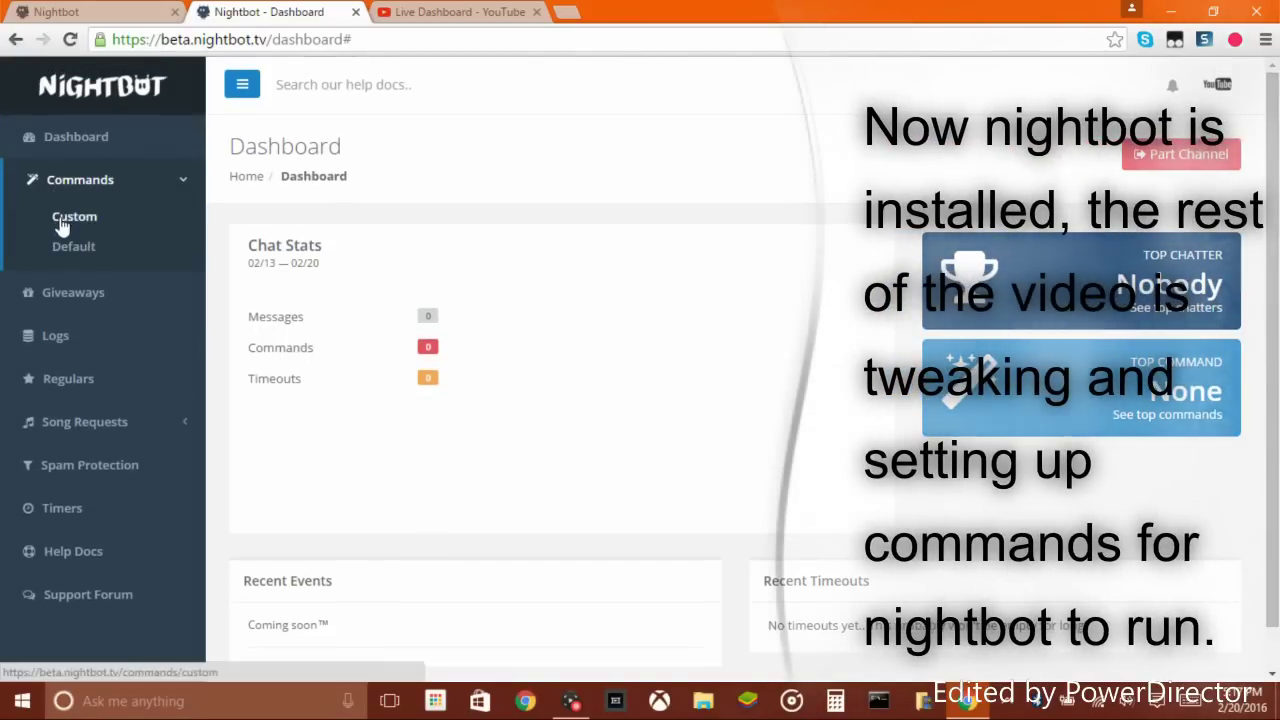
pyautogui.click(68, 258)
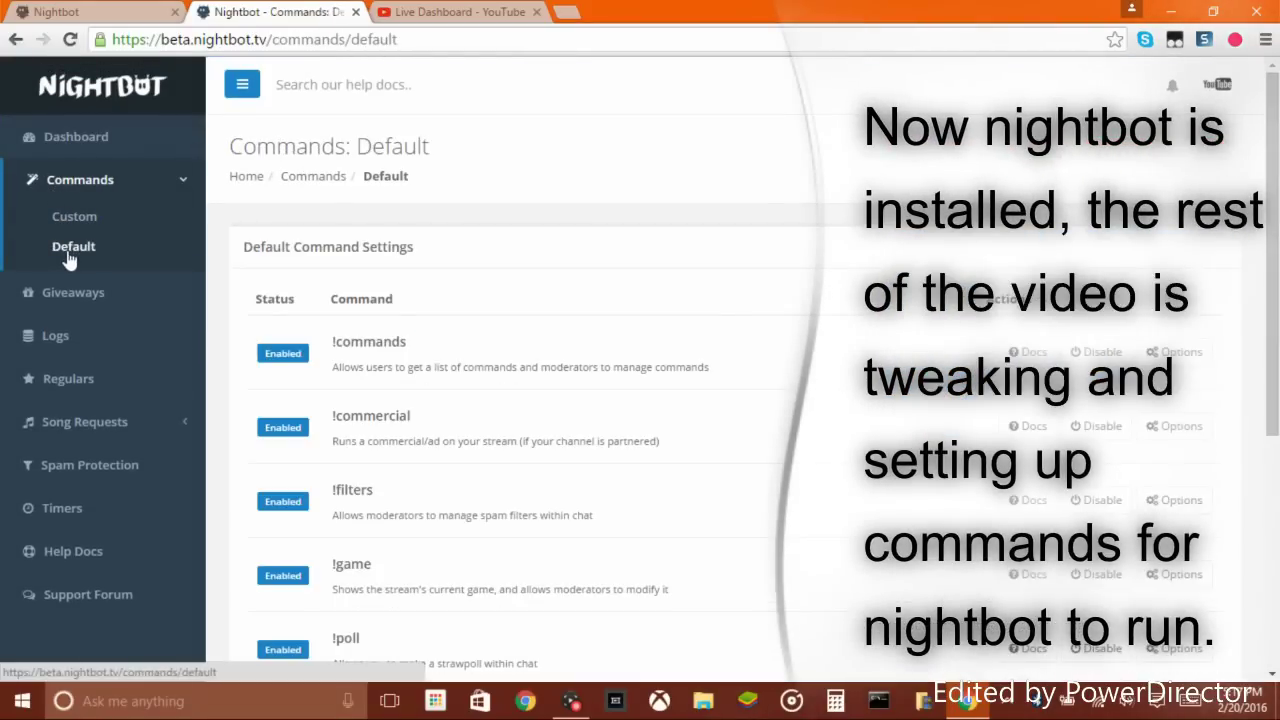
pyautogui.click(398, 10)
pyautogui.click(907, 662)
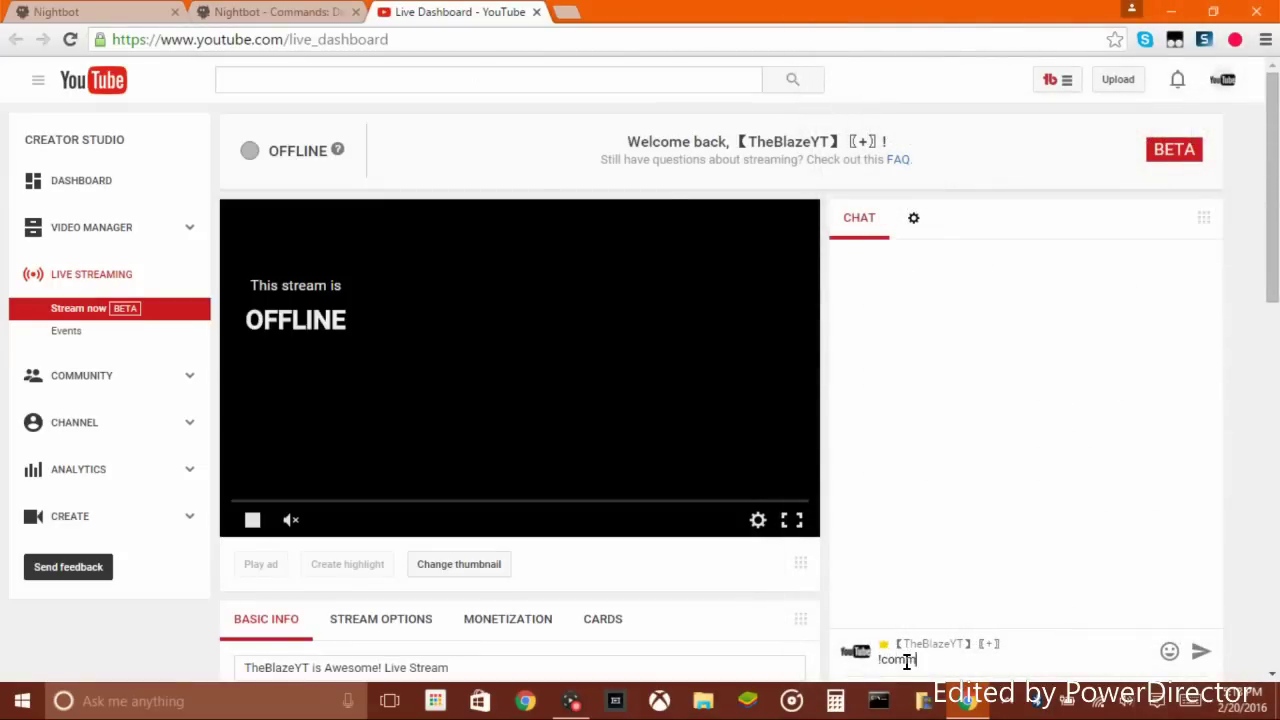
# - Send !commands in live chat and check Nightbot's reply linking the channel's command list
pyautogui.press('Return')
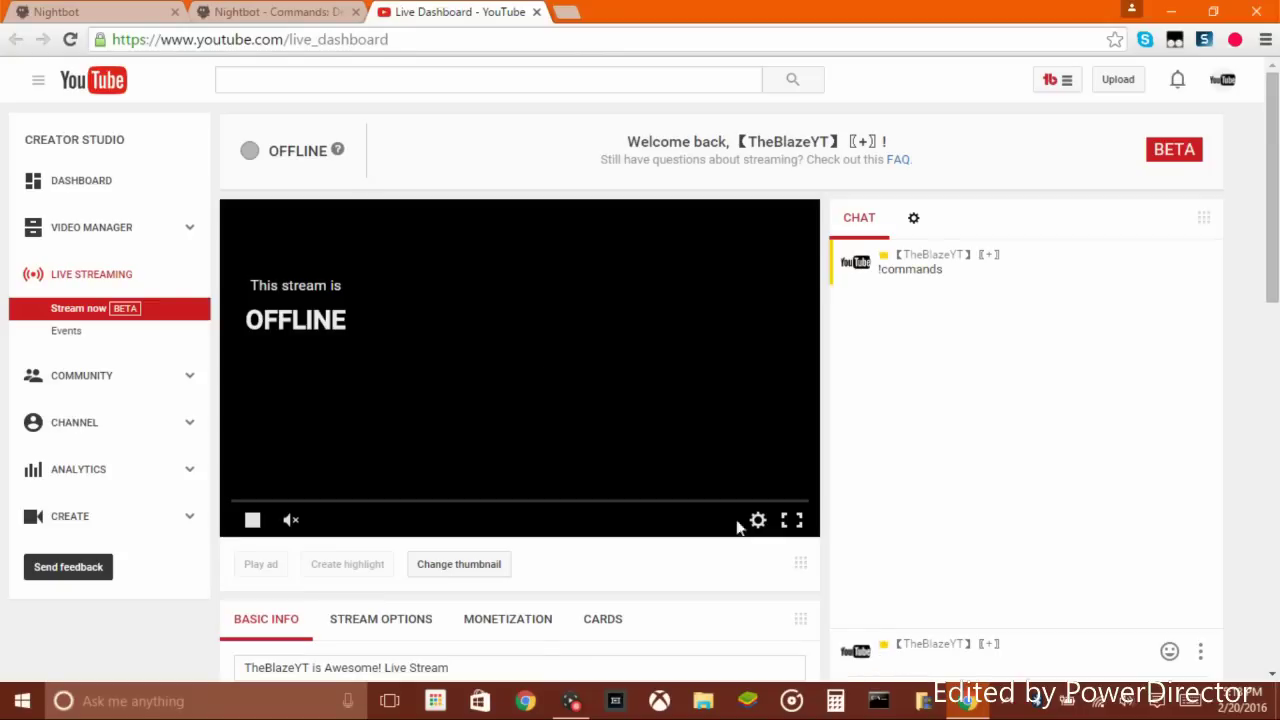
pyautogui.click(309, 8)
pyautogui.click(495, 10)
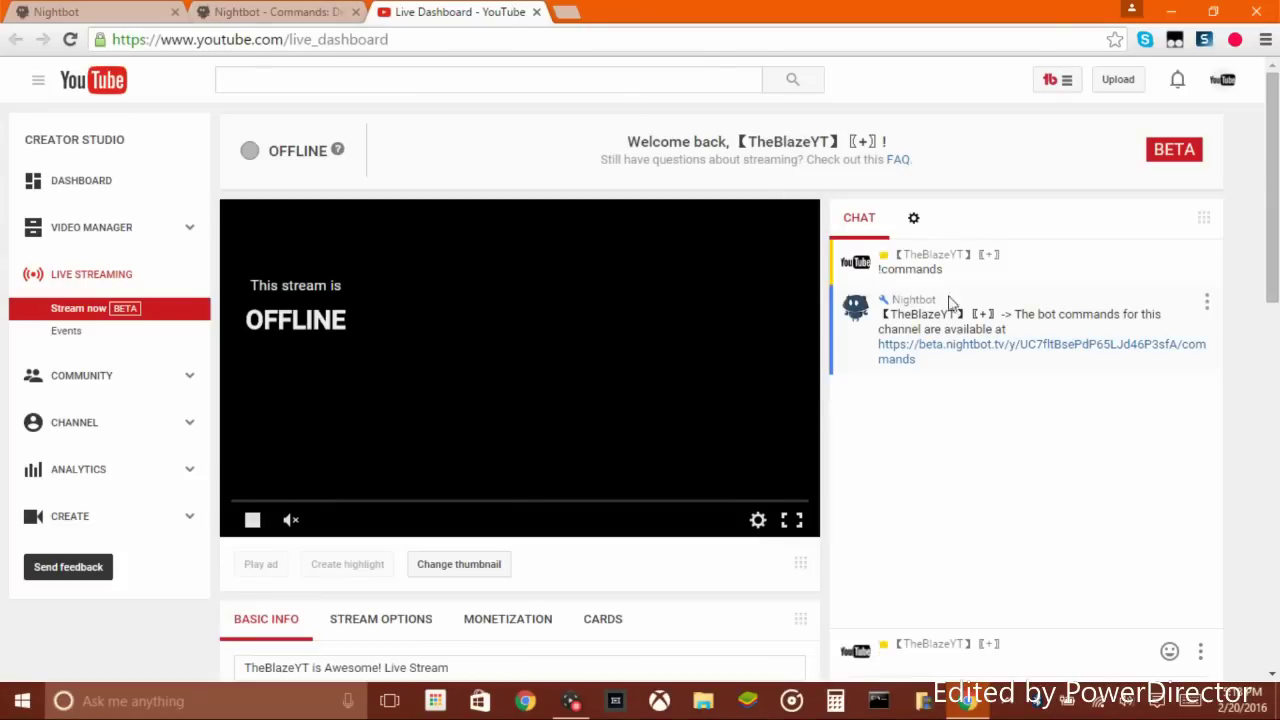
pyautogui.hotkey('ctrl', 'shift', 'Tab')
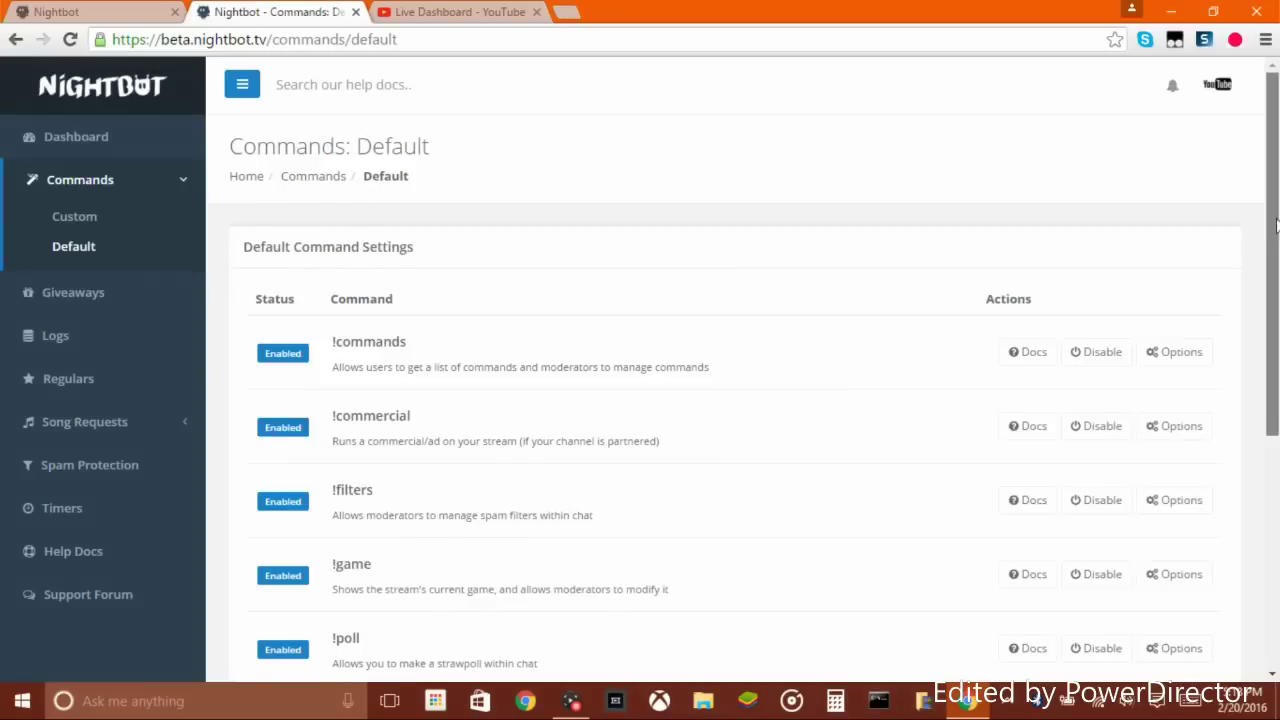
pyautogui.moveTo(1276, 225); pyautogui.dragTo(1276, 180)
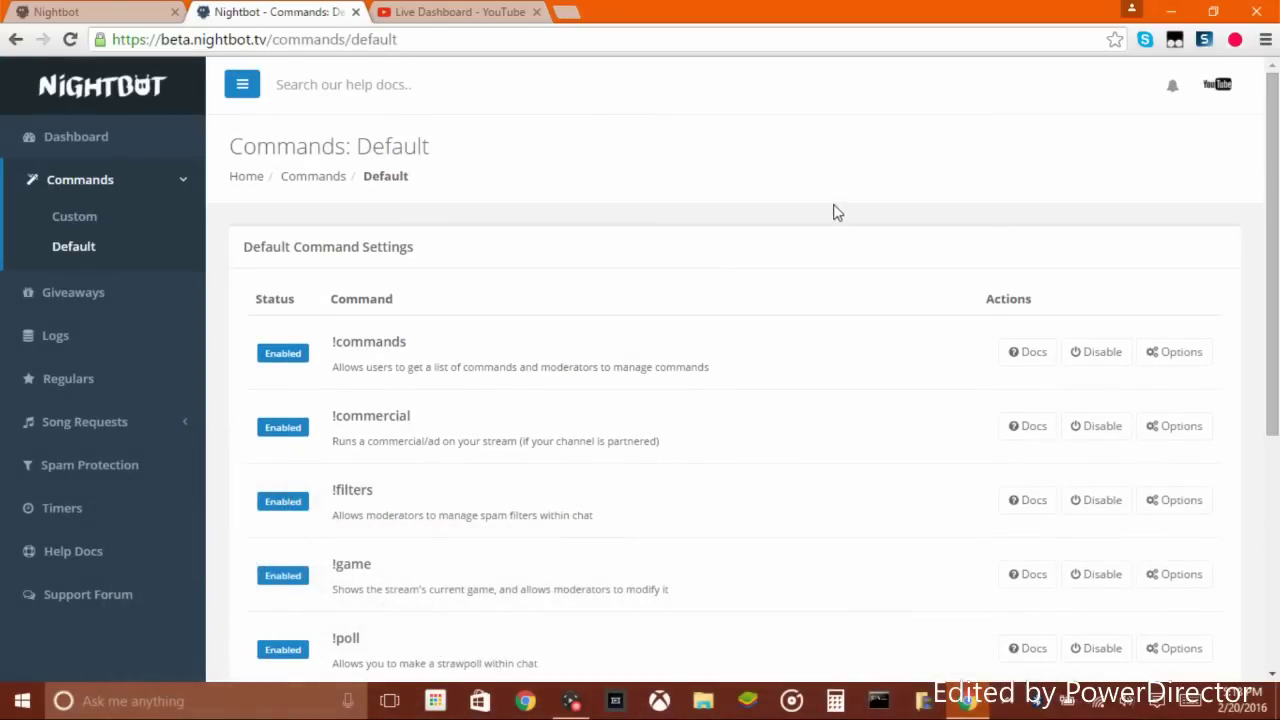
# - Scroll through the default commands list, then return to the YouTube live chat
pyautogui.scroll(-2, 400, 308)
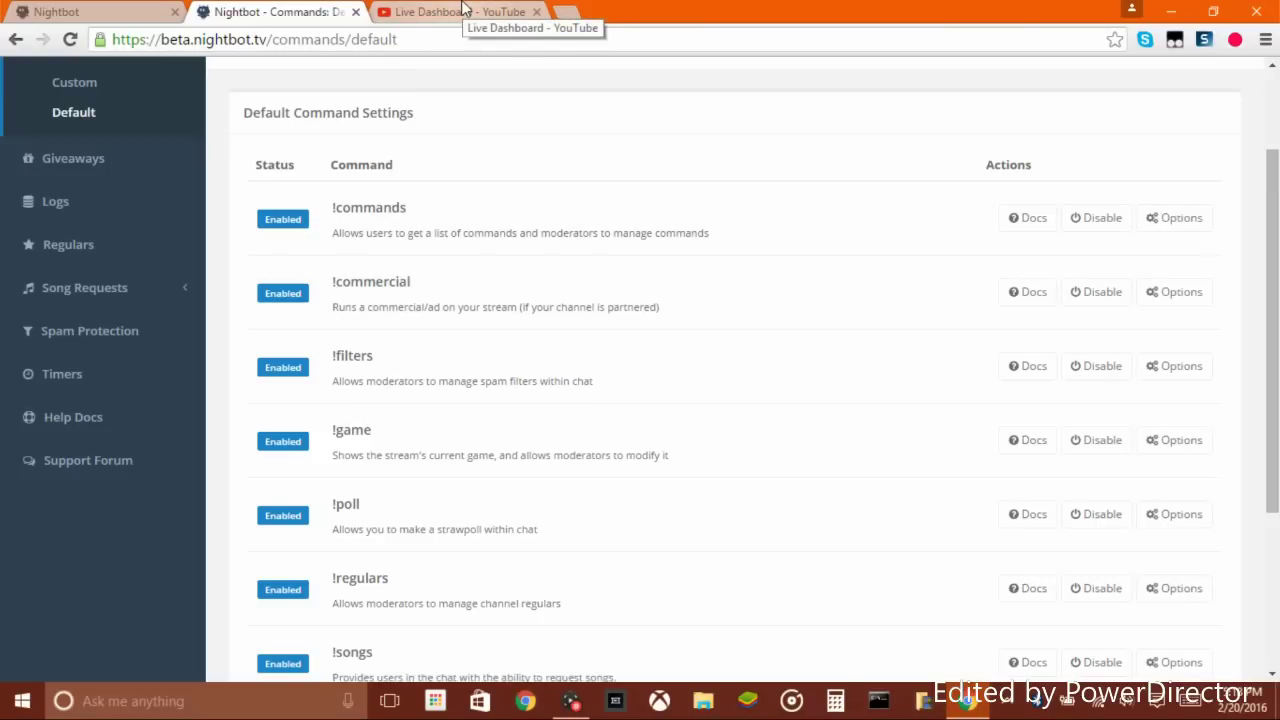
pyautogui.click(462, 10)
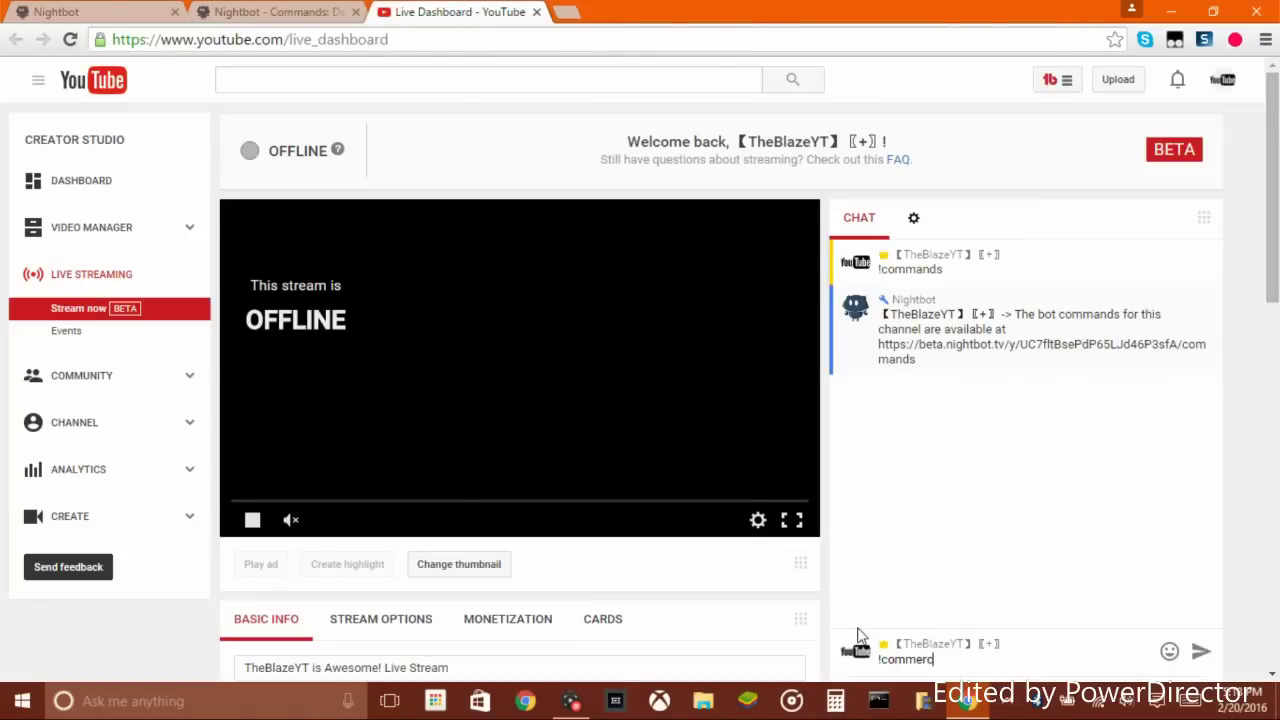
# - Send !commercial in chat and see Nightbot's reply that the channel isn't live
pyautogui.press('Return')
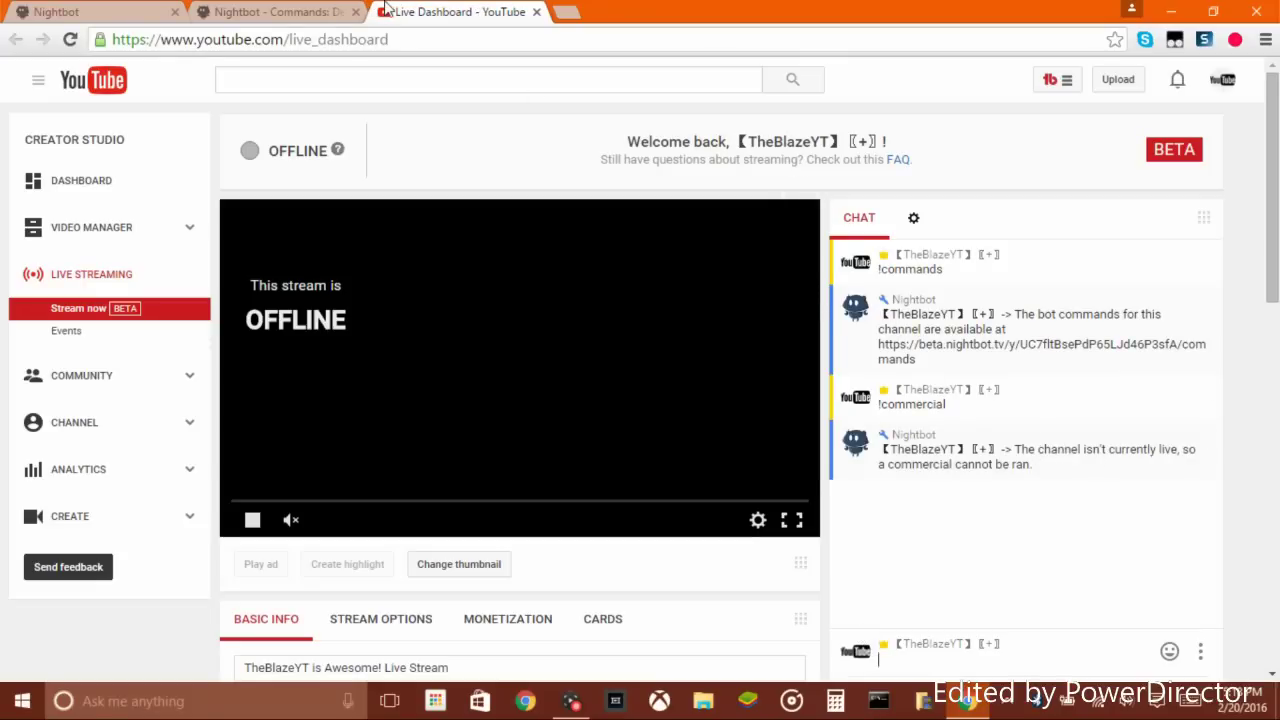
pyautogui.click(315, 11)
pyautogui.scroll(-1, 1277, 203)
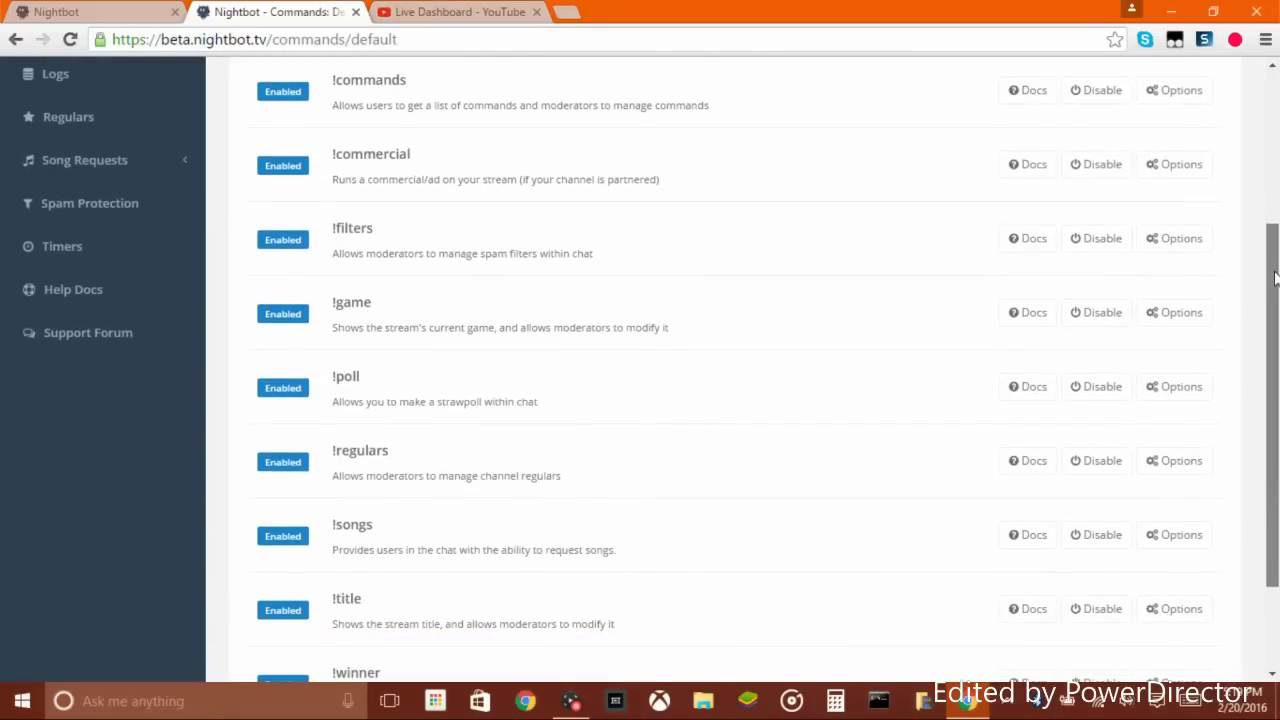
pyautogui.scroll(-1, 1277, 333)
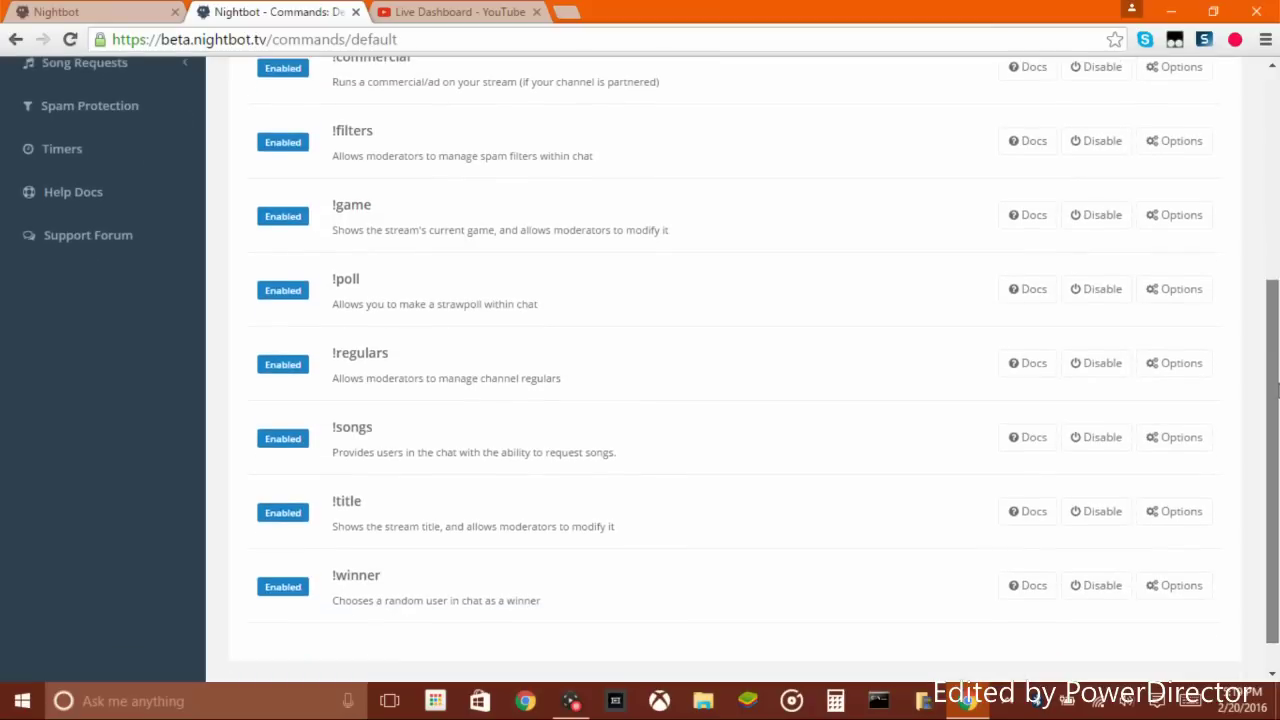
pyautogui.moveTo(1275, 480); pyautogui.dragTo(1131, 486)
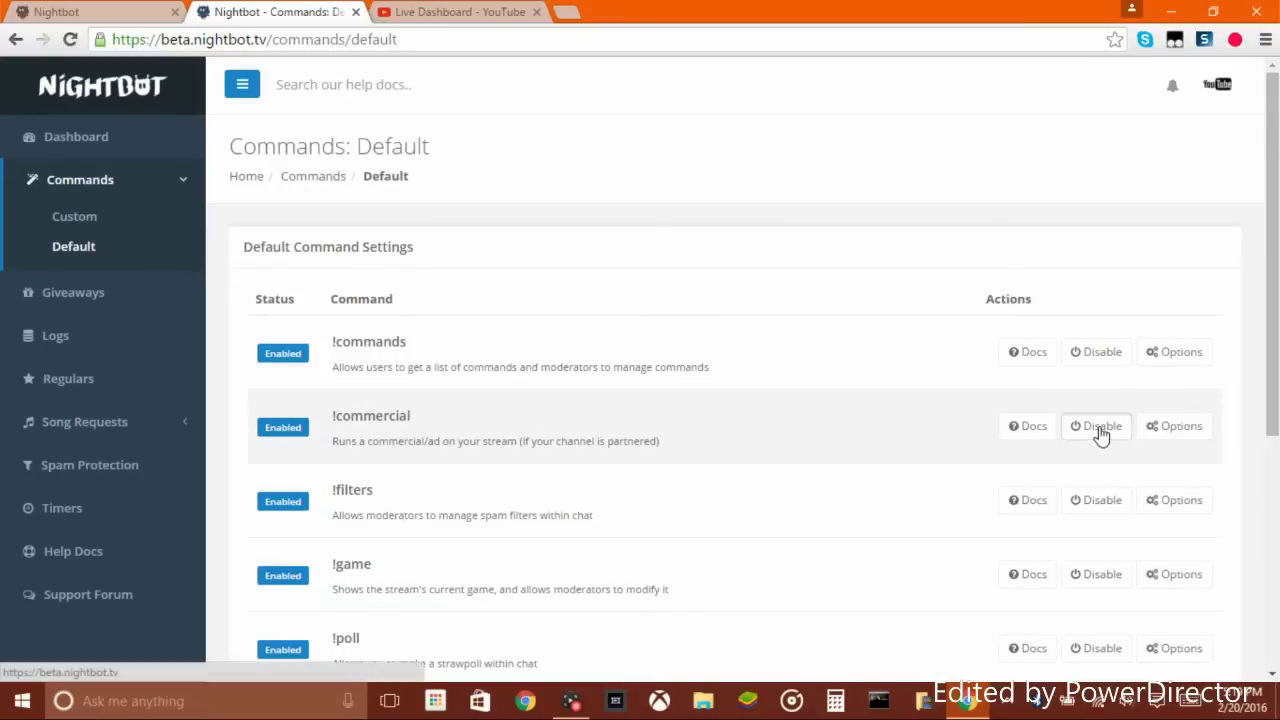
pyautogui.click(1101, 428)
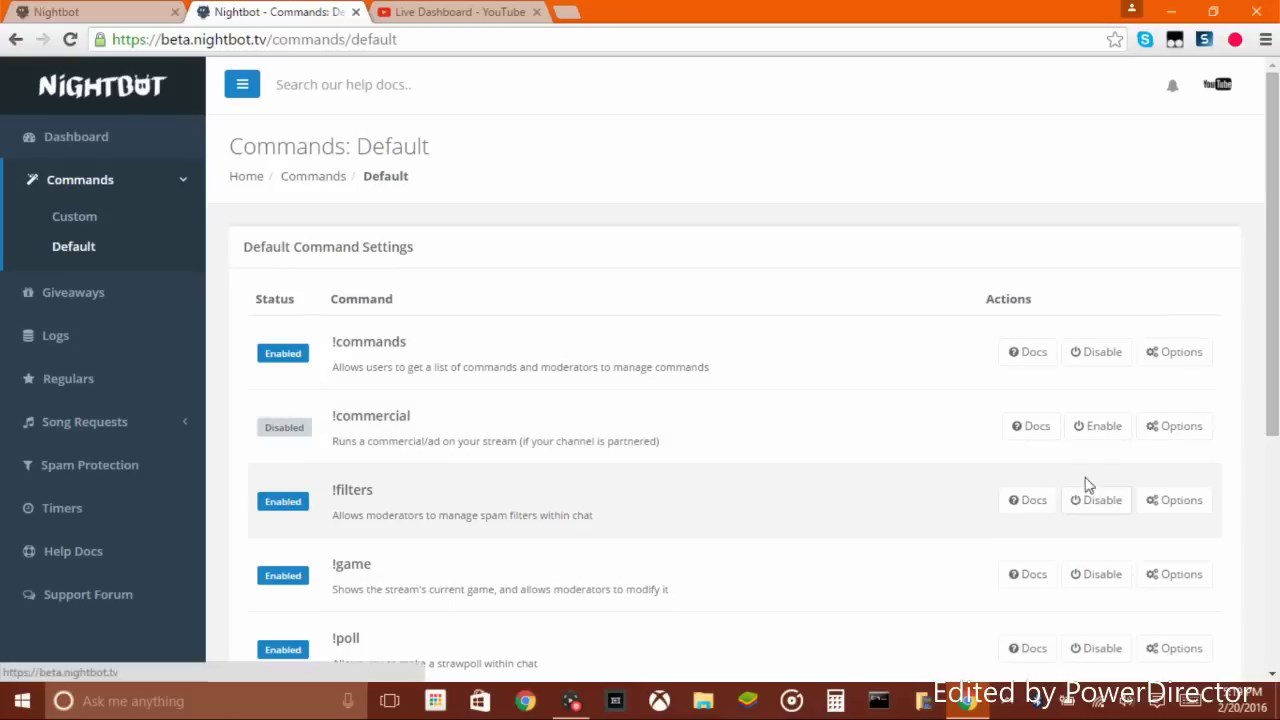
pyautogui.click(1103, 430)
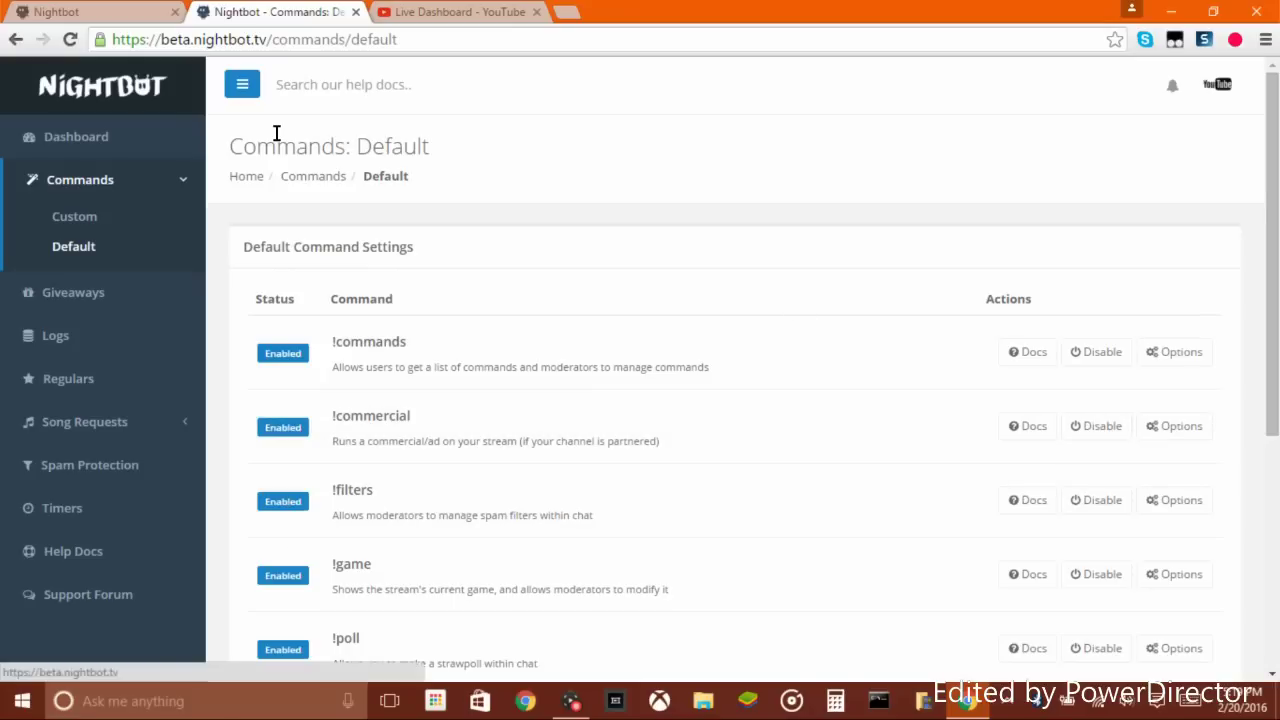
# - On the Custom commands page, start a new command and begin its name with '!'
pyautogui.click(88, 218)
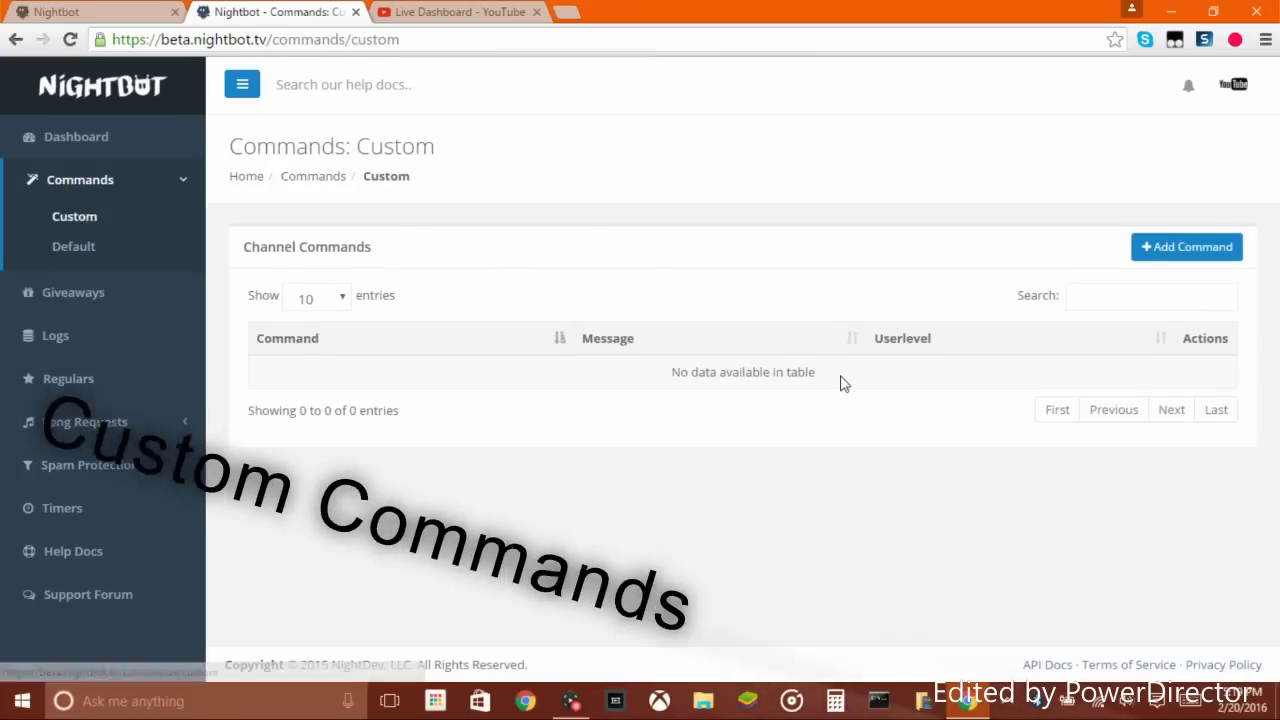
pyautogui.click(1183, 249)
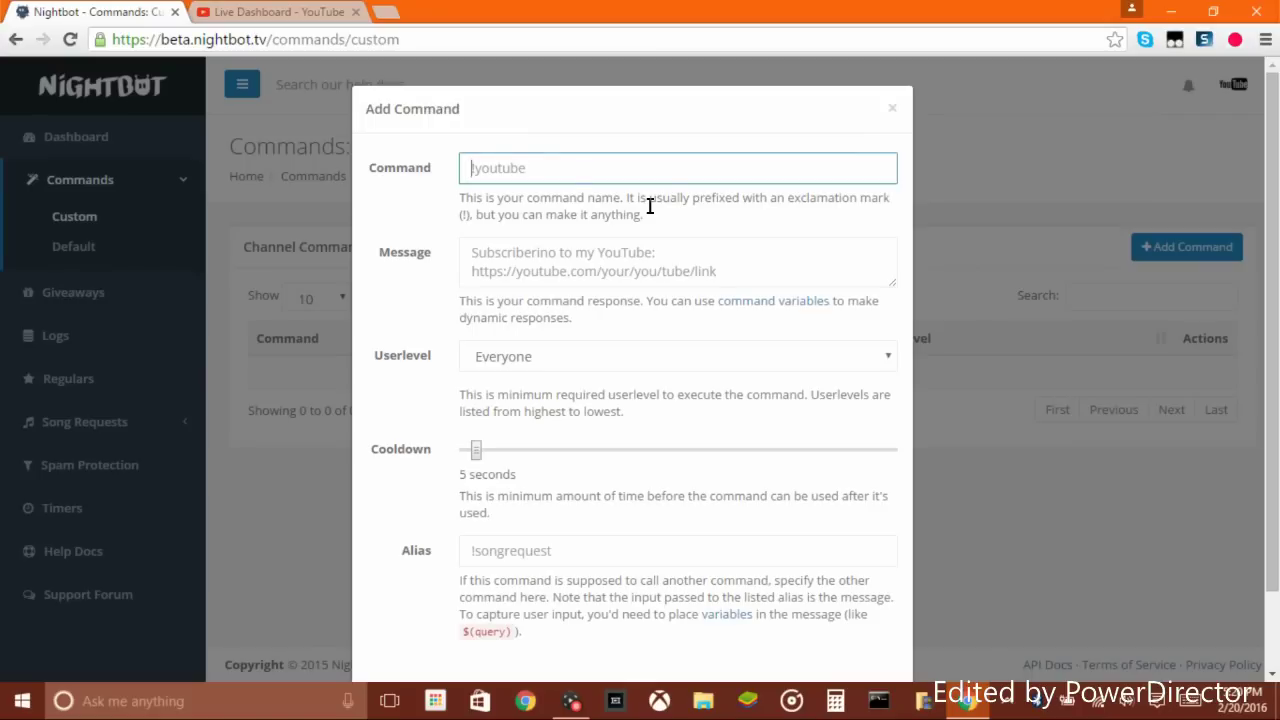
pyautogui.write('!')
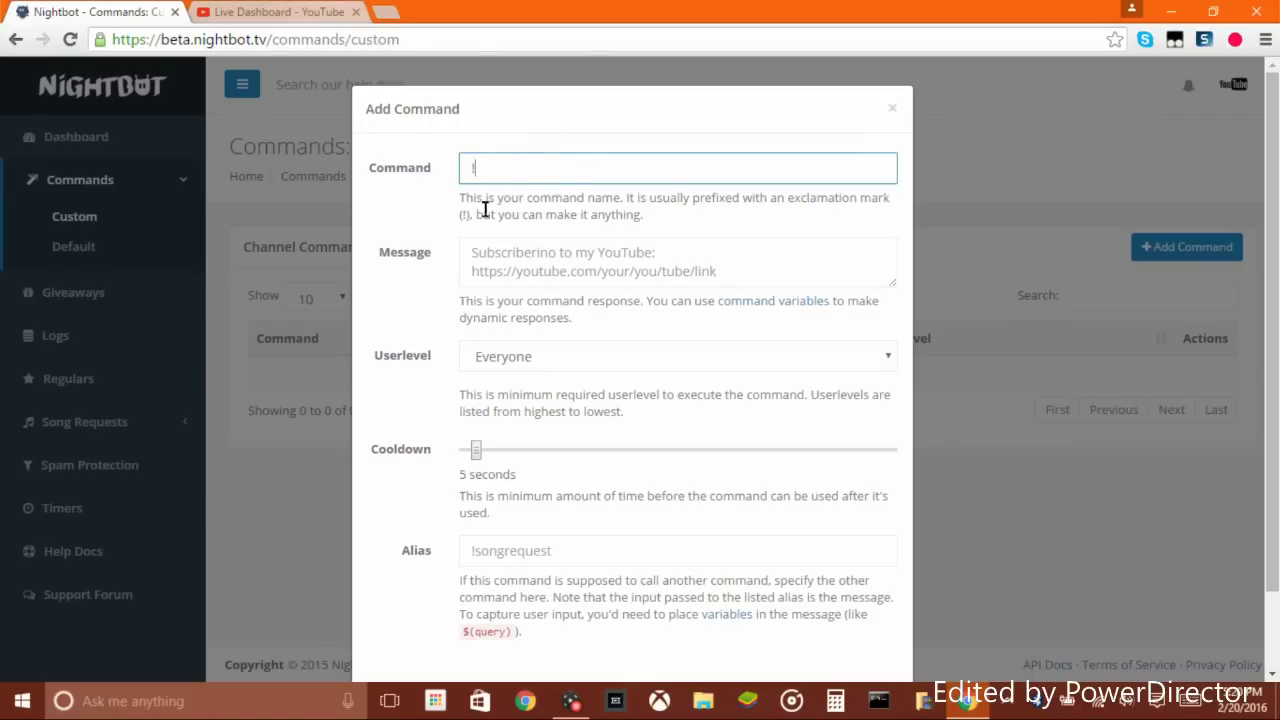
pyautogui.click(555, 192)
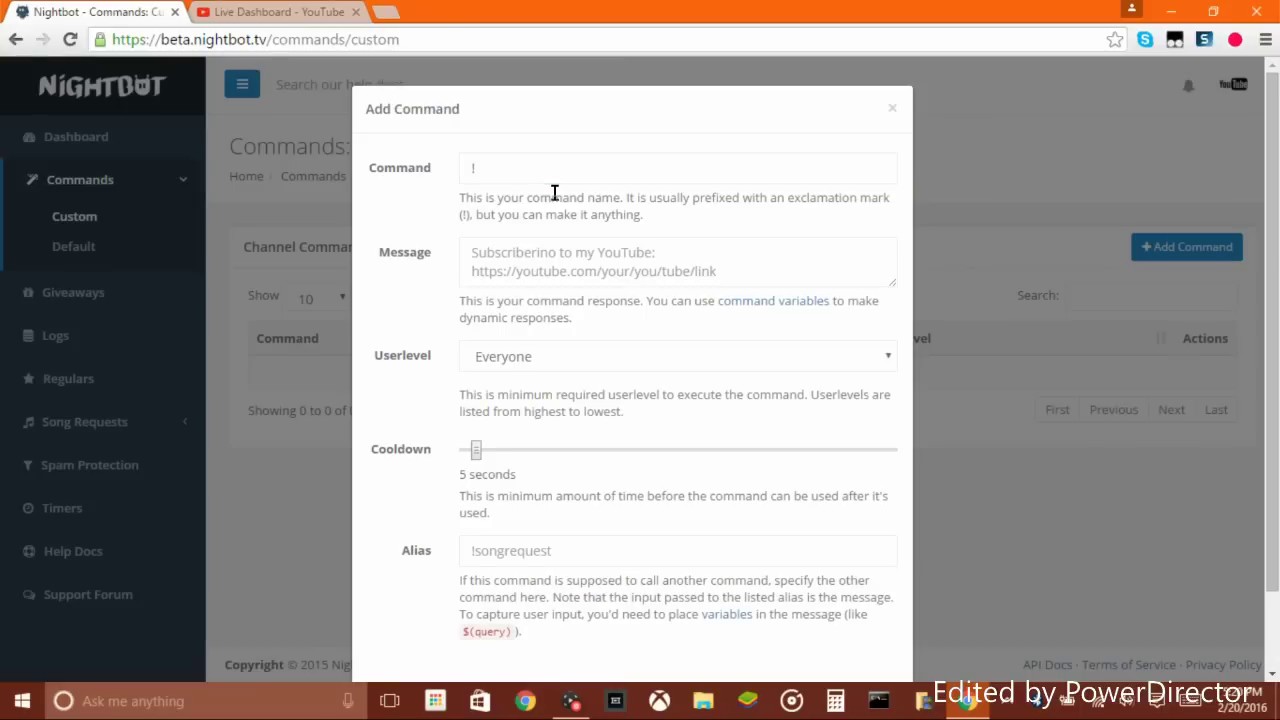
pyautogui.click(494, 171)
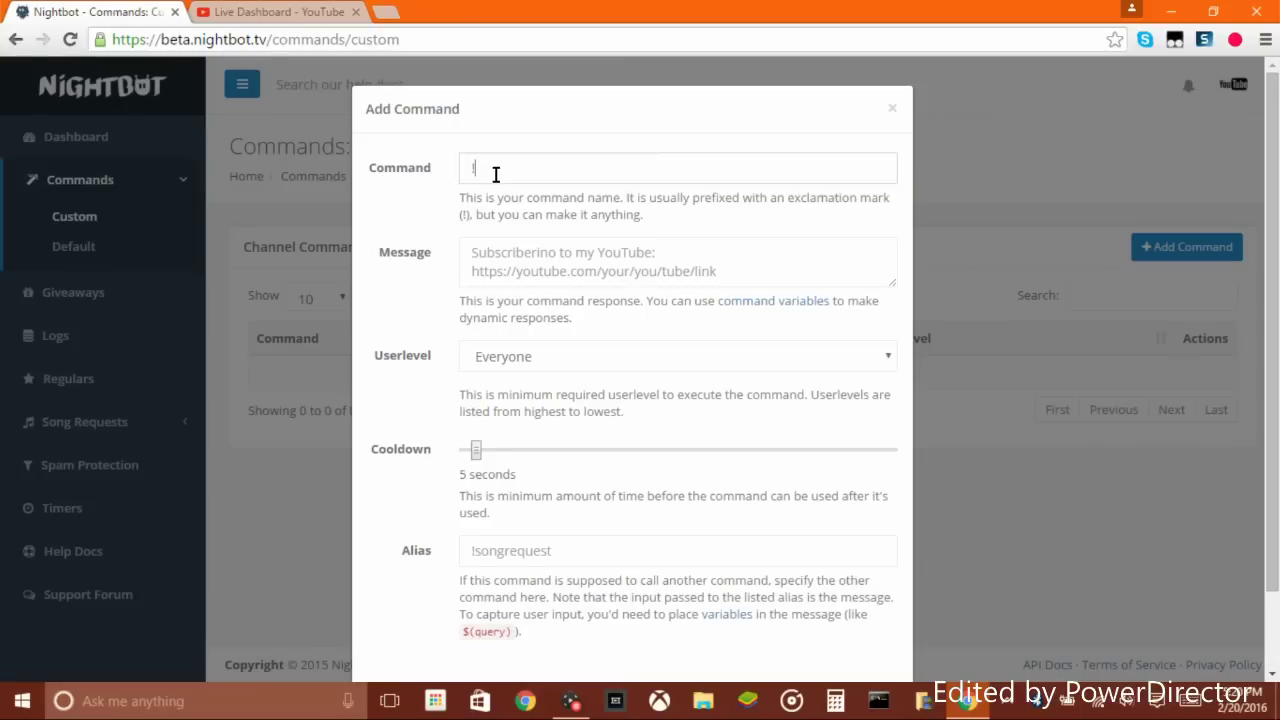
pyautogui.press('BackSpace')
pyautogui.write('!media')
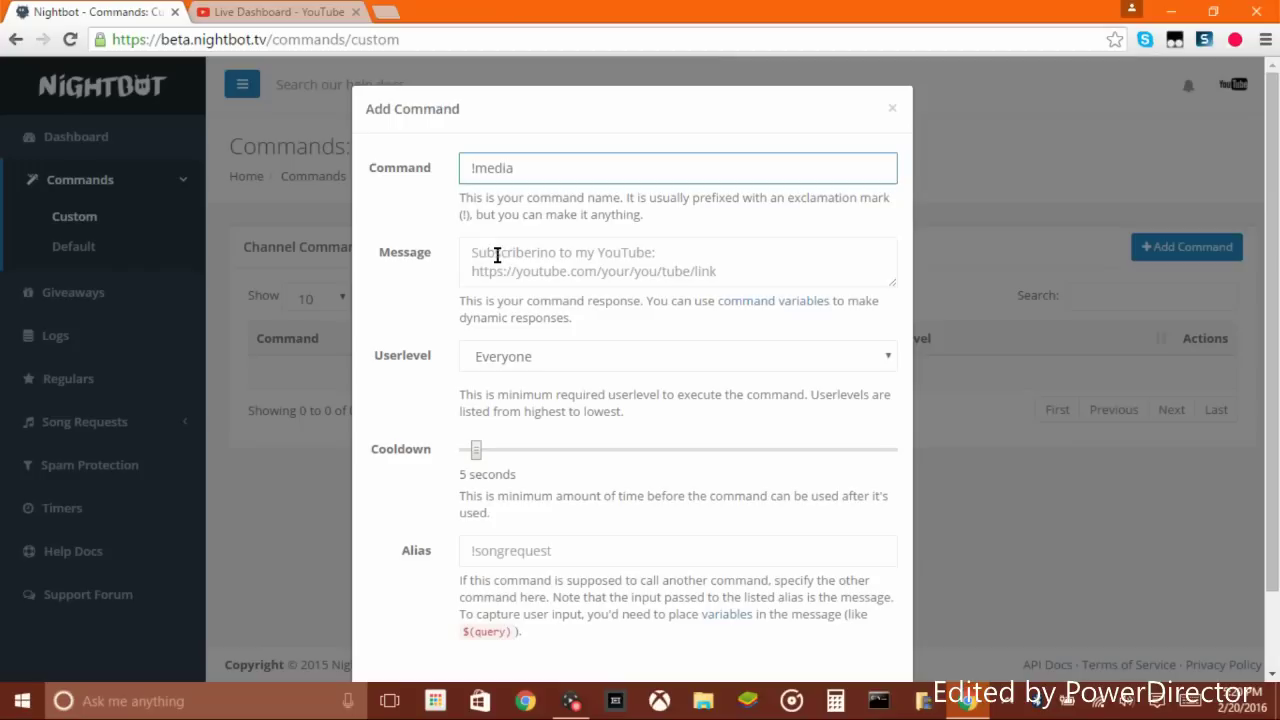
# - Write the !media reply as 'YouTube:' followed by the channel's bit.ly subscribe link
pyautogui.click(497, 255)
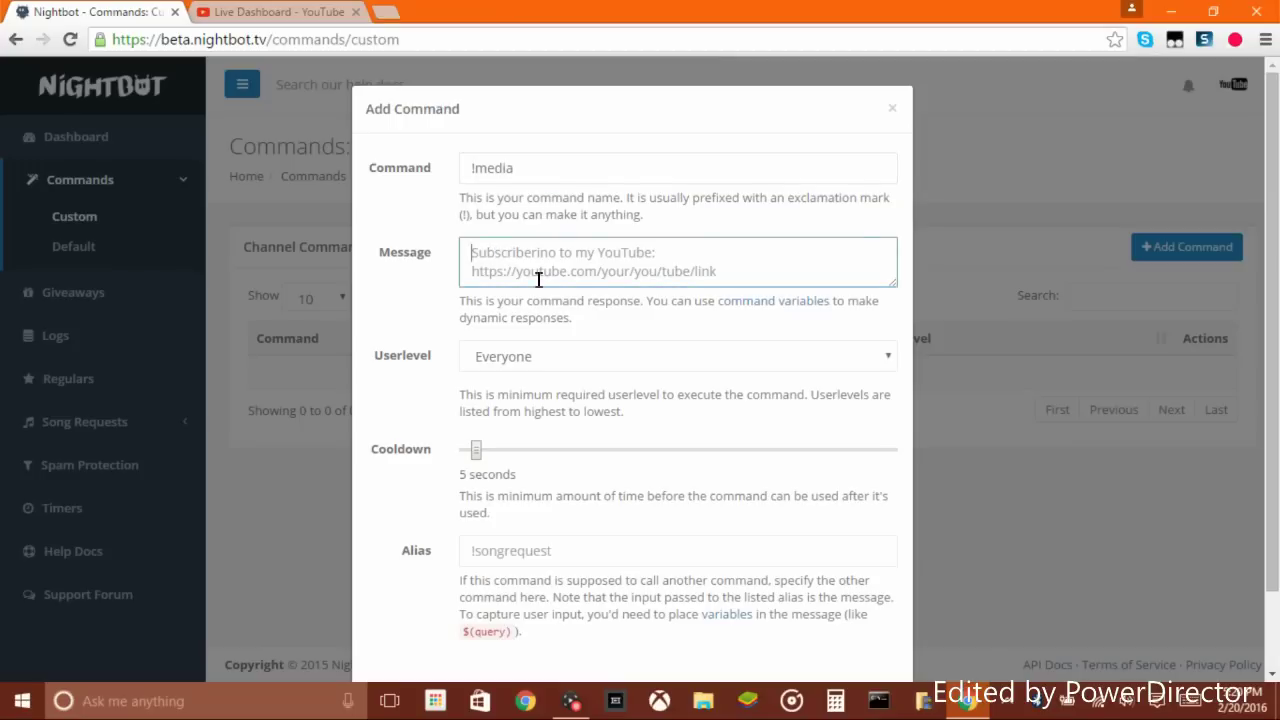
pyautogui.write('https://Sub_TheBlazeYT')
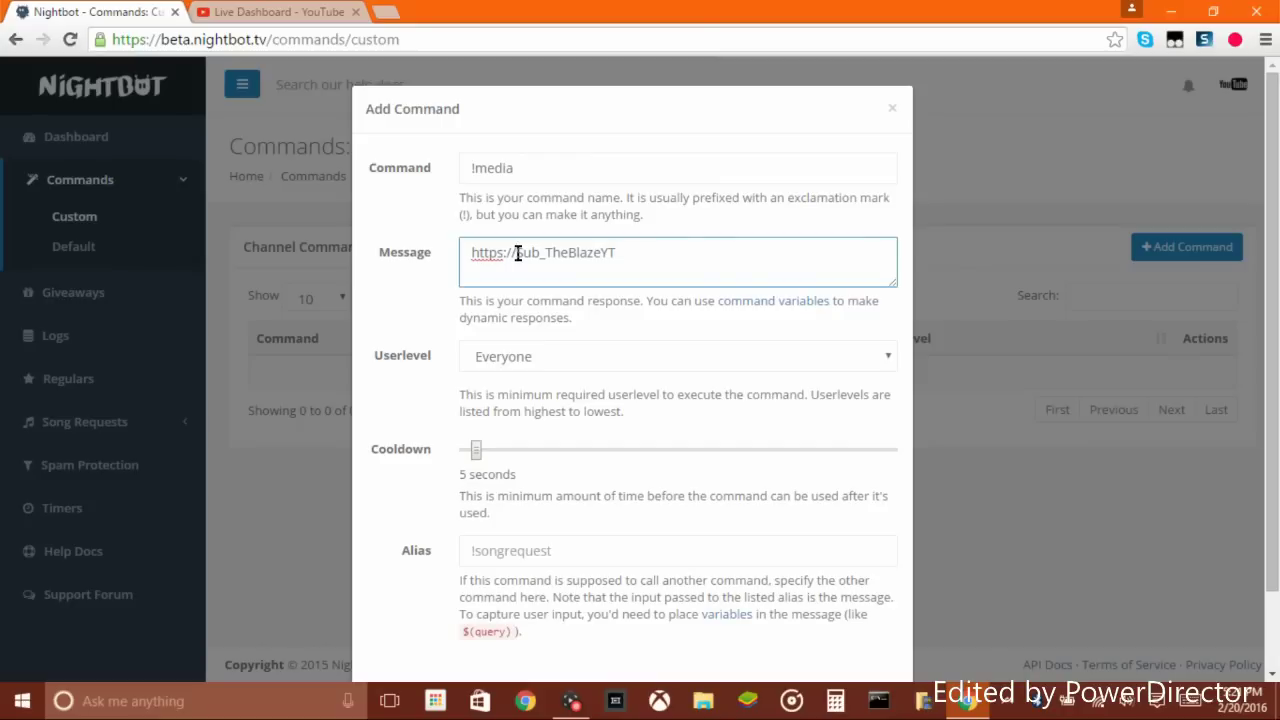
pyautogui.write('bit.ly/')
pyautogui.click(465, 253)
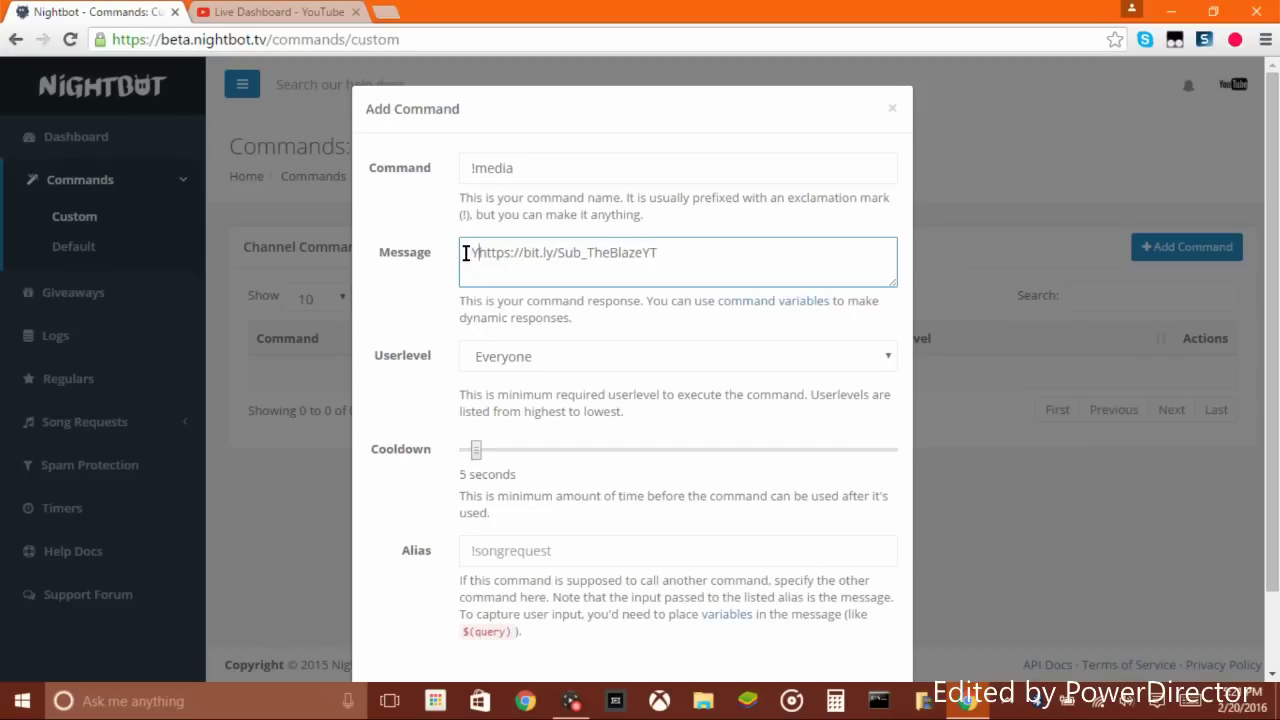
pyautogui.write('YouTube')
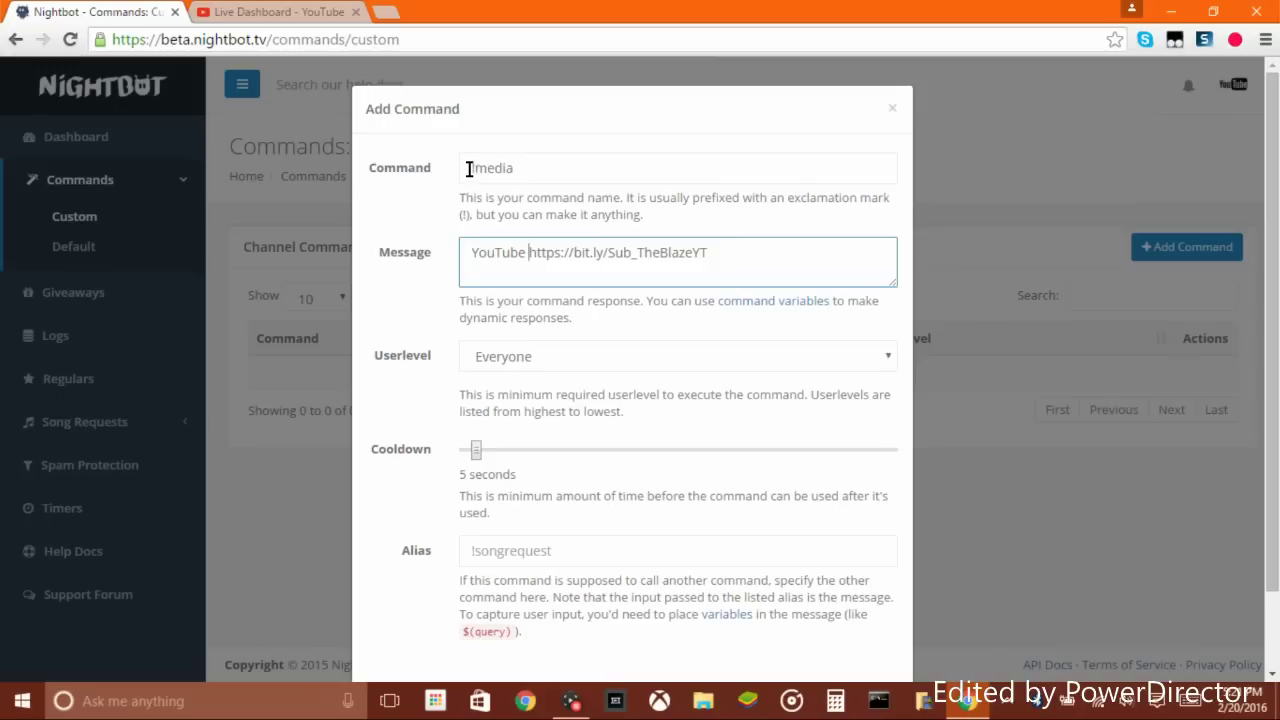
pyautogui.click(505, 168)
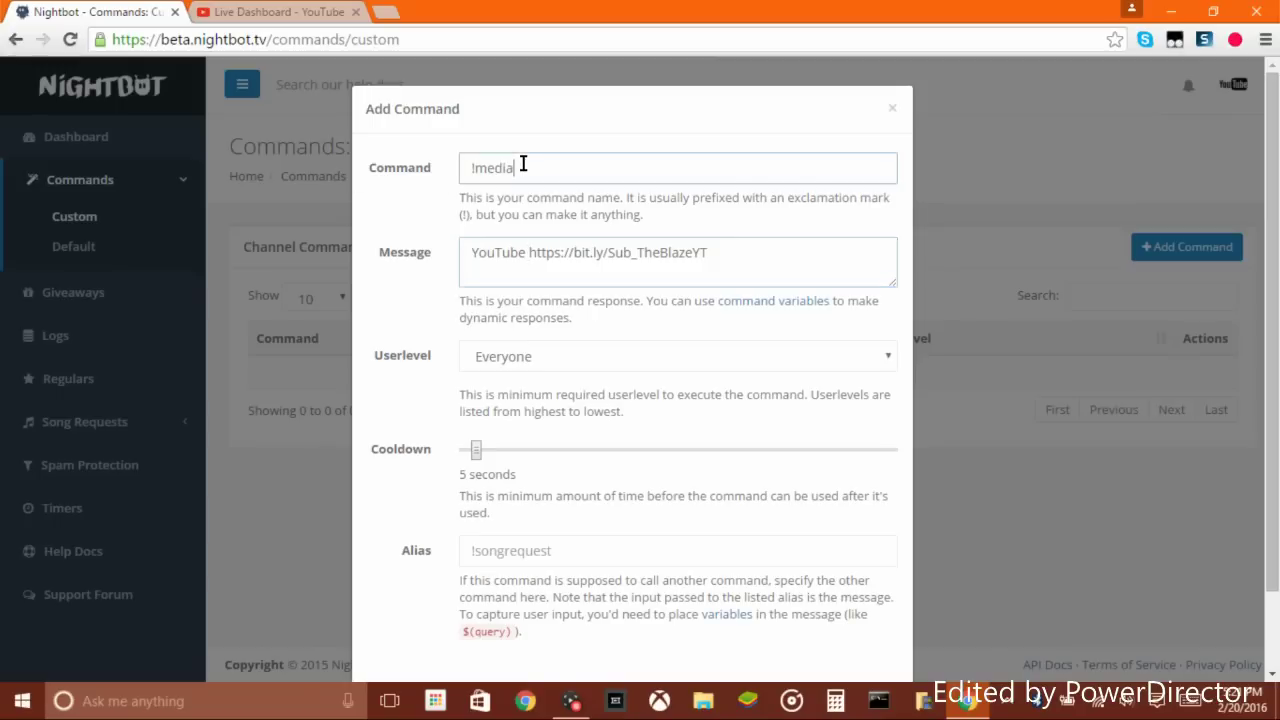
pyautogui.click(530, 248)
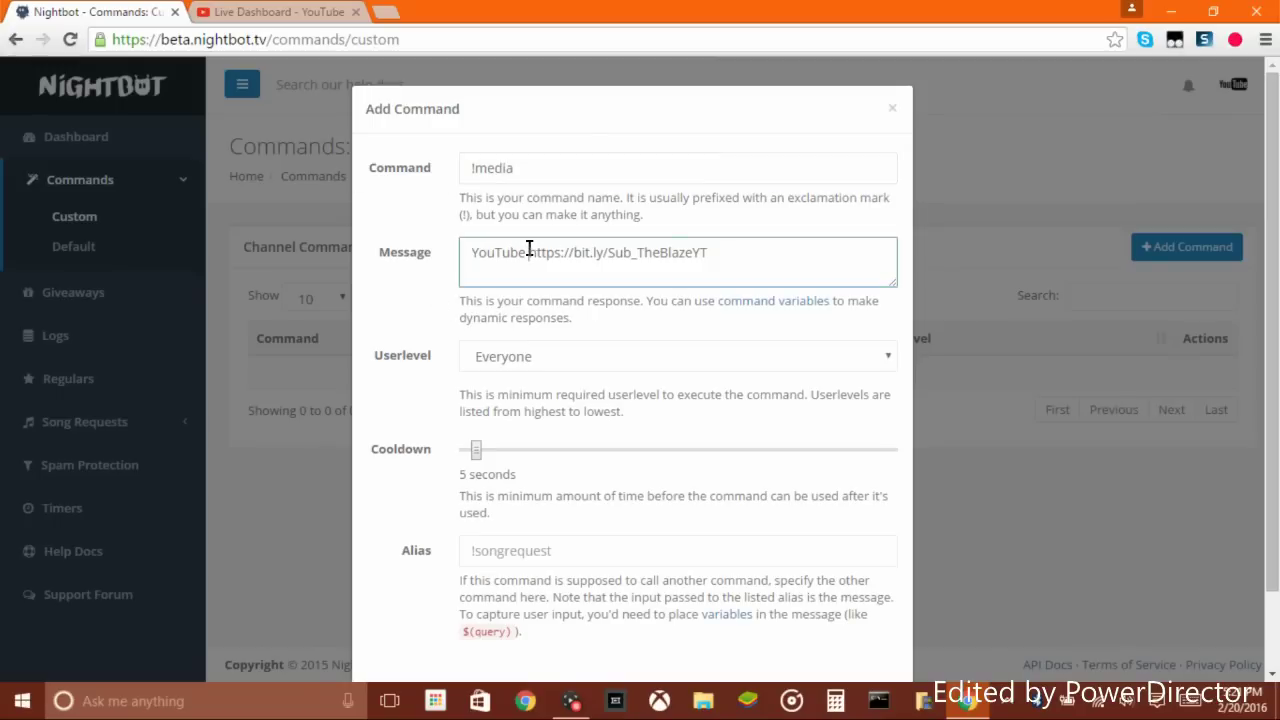
pyautogui.write(':')
pyautogui.press('End')
pyautogui.write('Twitch')
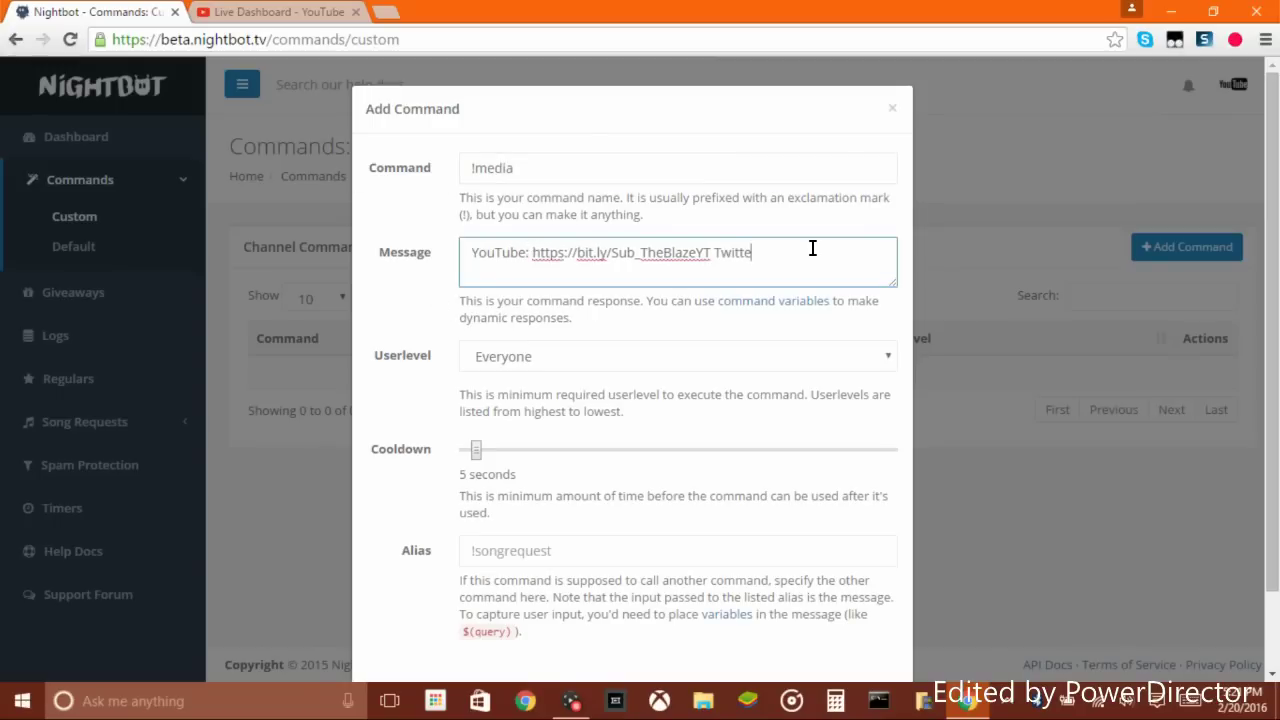
pyautogui.press('BackSpace')
pyautogui.press('BackSpace')
pyautogui.press('BackSpace')
pyautogui.press('BackSpace')
# - Keep the !media command's userlevel on Everyone and submit it to save
pyautogui.click(723, 364)
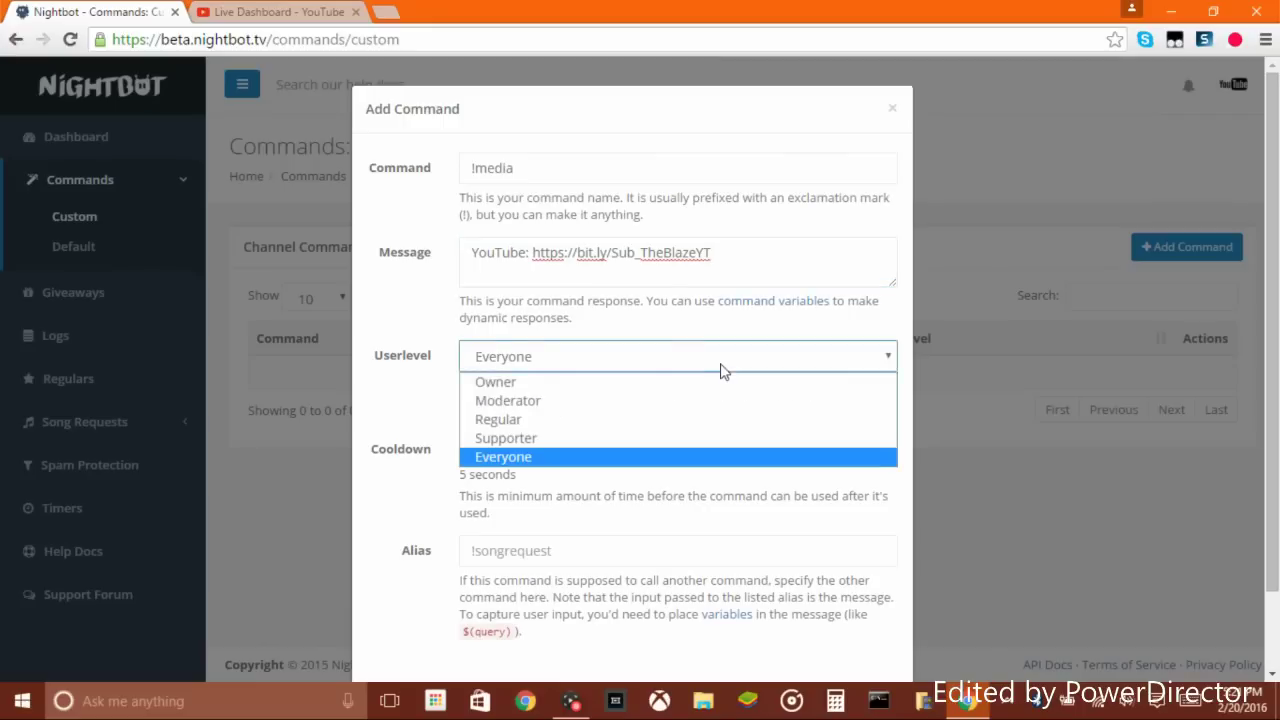
pyautogui.click(542, 457)
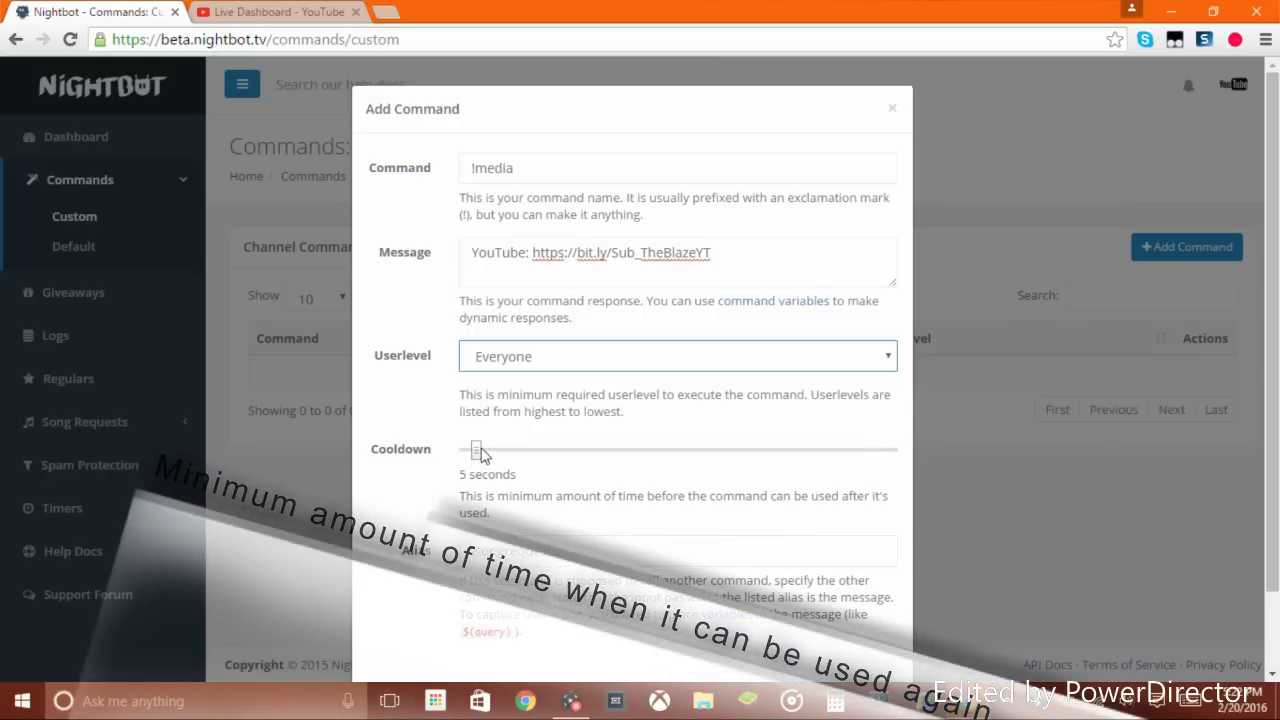
pyautogui.scroll(-1, 800, 625)
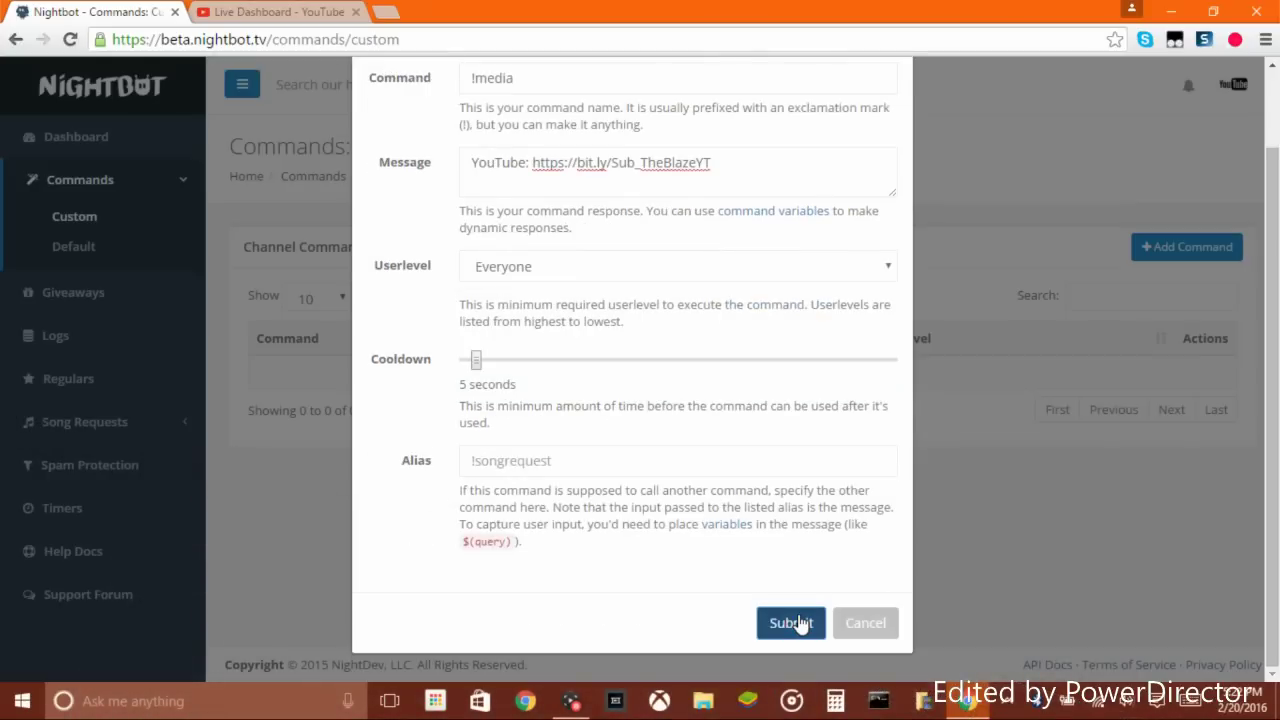
pyautogui.click(800, 624)
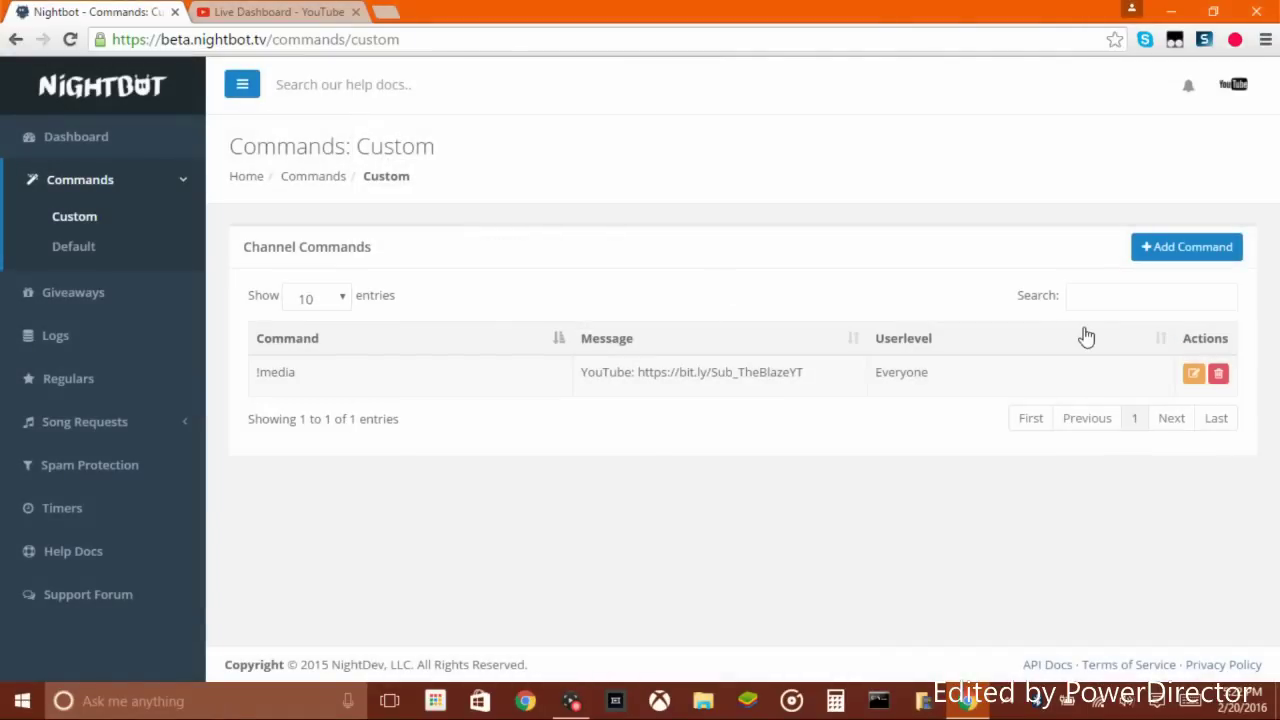
# - Send !media in the YouTube live chat and check that Nightbot replies with the link
pyautogui.click(240, 9)
pyautogui.write('!media')
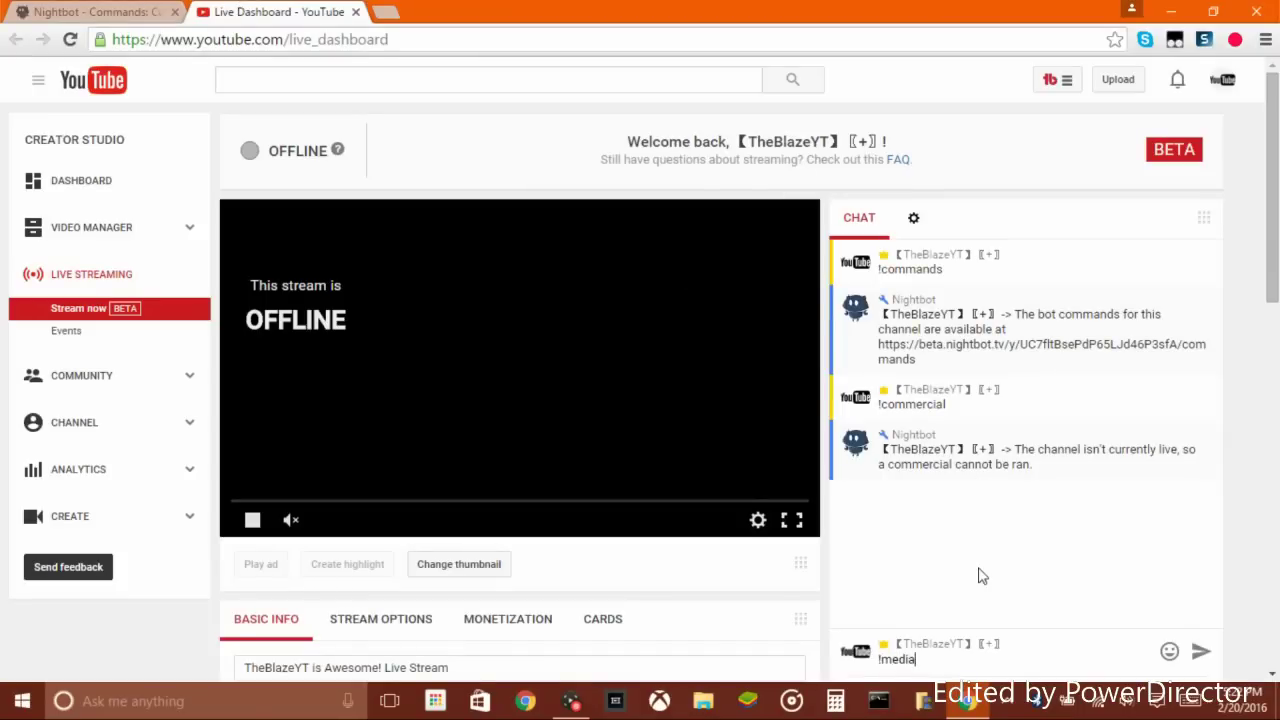
pyautogui.press('Return')
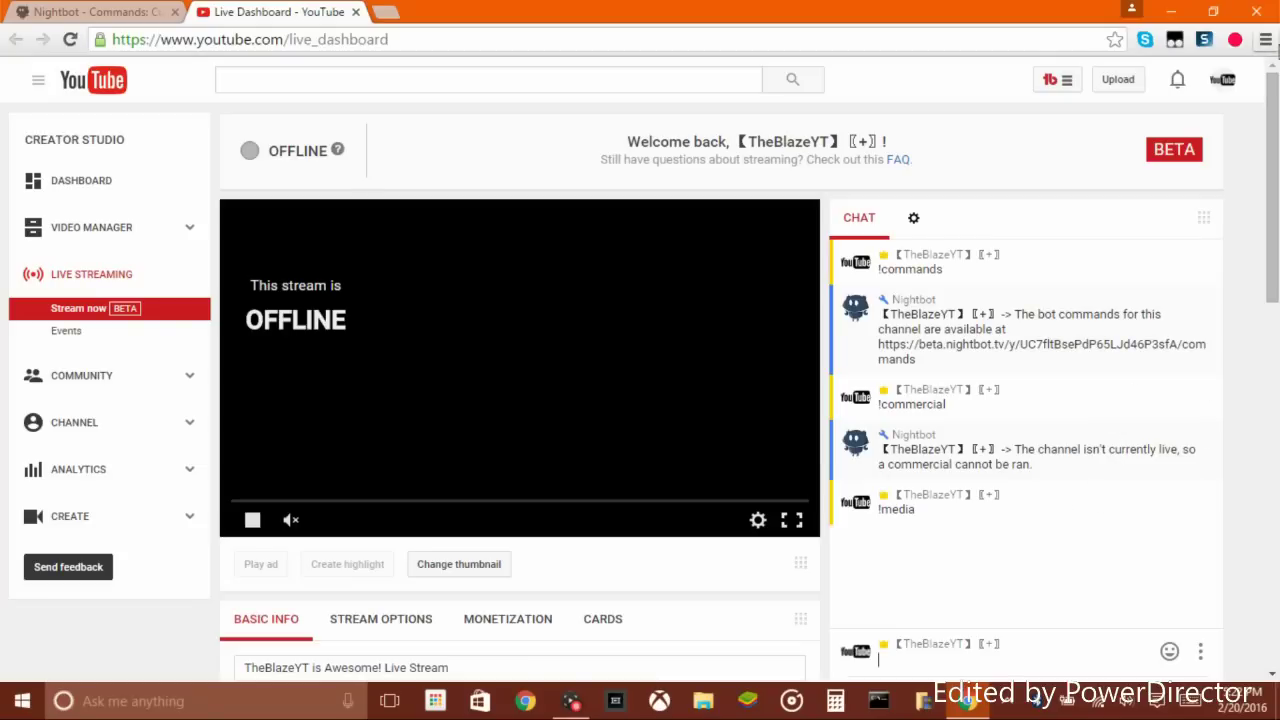
pyautogui.click(140, 11)
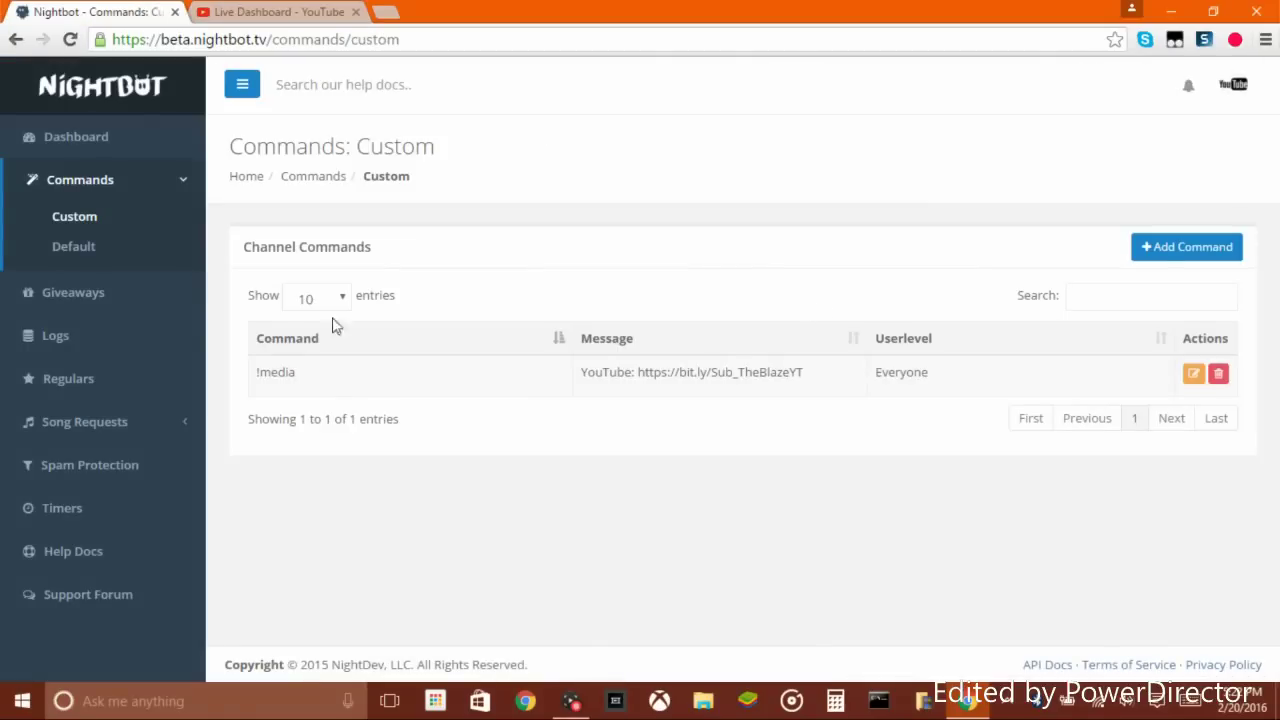
pyautogui.click(275, 11)
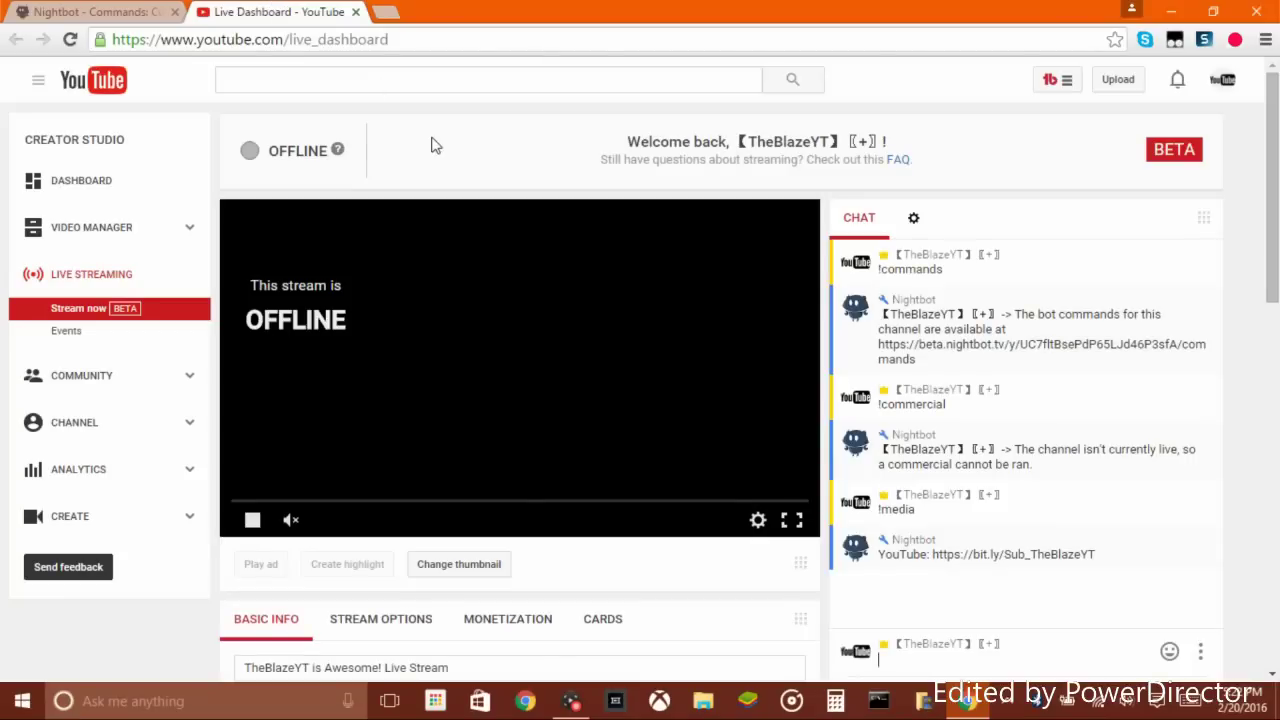
# - Follow the link in Nightbot's reply, close that page, and show Nightbot's chat logs
pyautogui.click(995, 556)
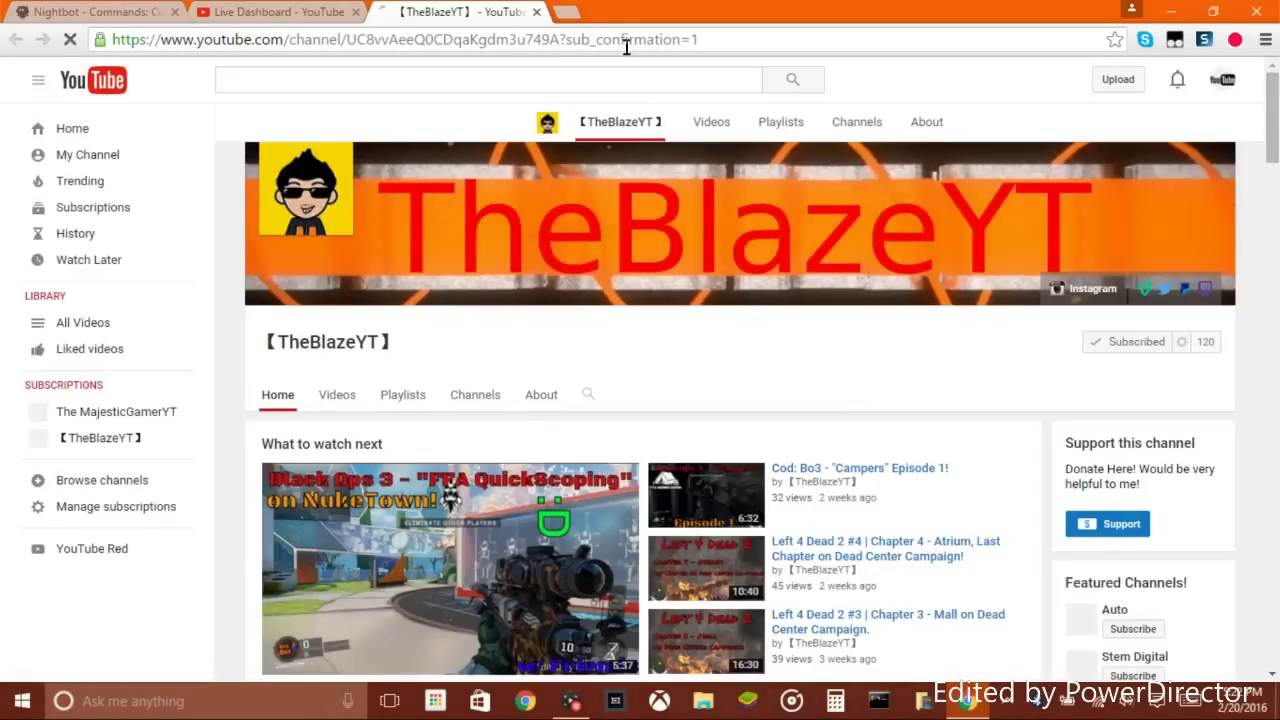
pyautogui.click(537, 12)
pyautogui.click(95, 12)
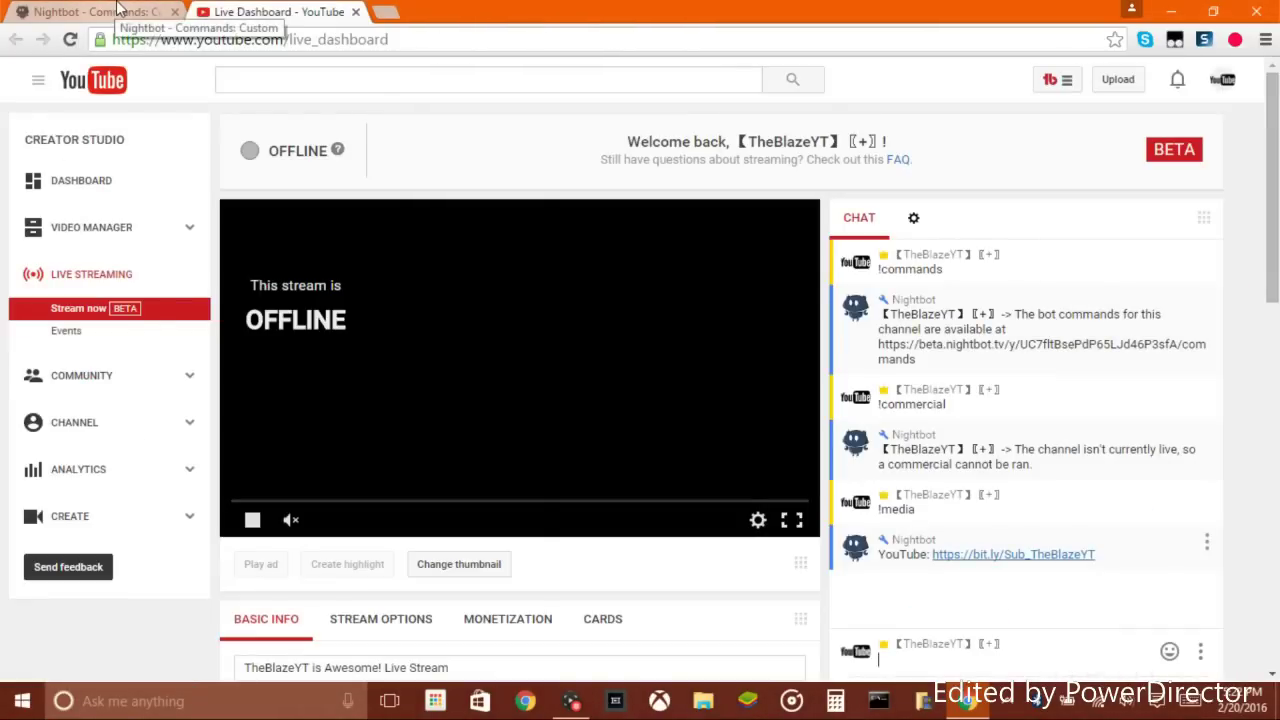
pyautogui.click(118, 276)
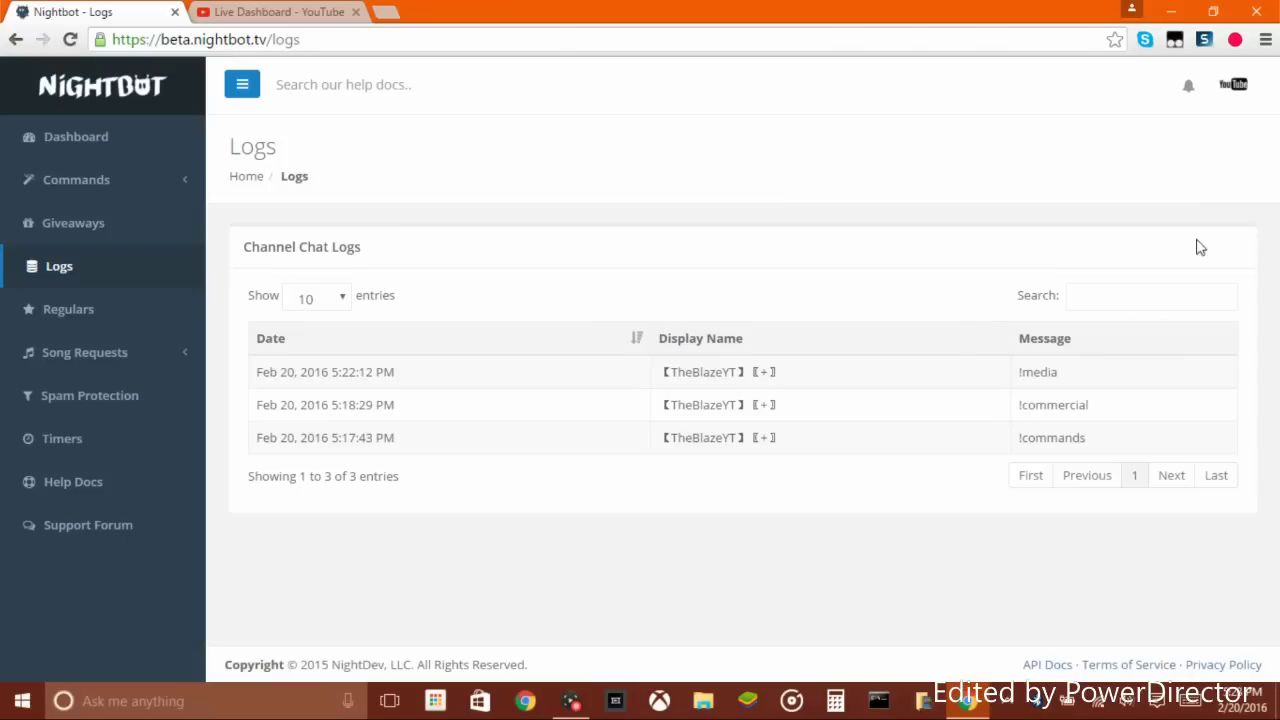
# - Open the Regulars page and start adding a regular user, highlighting the channel URL hint
pyautogui.click(72, 312)
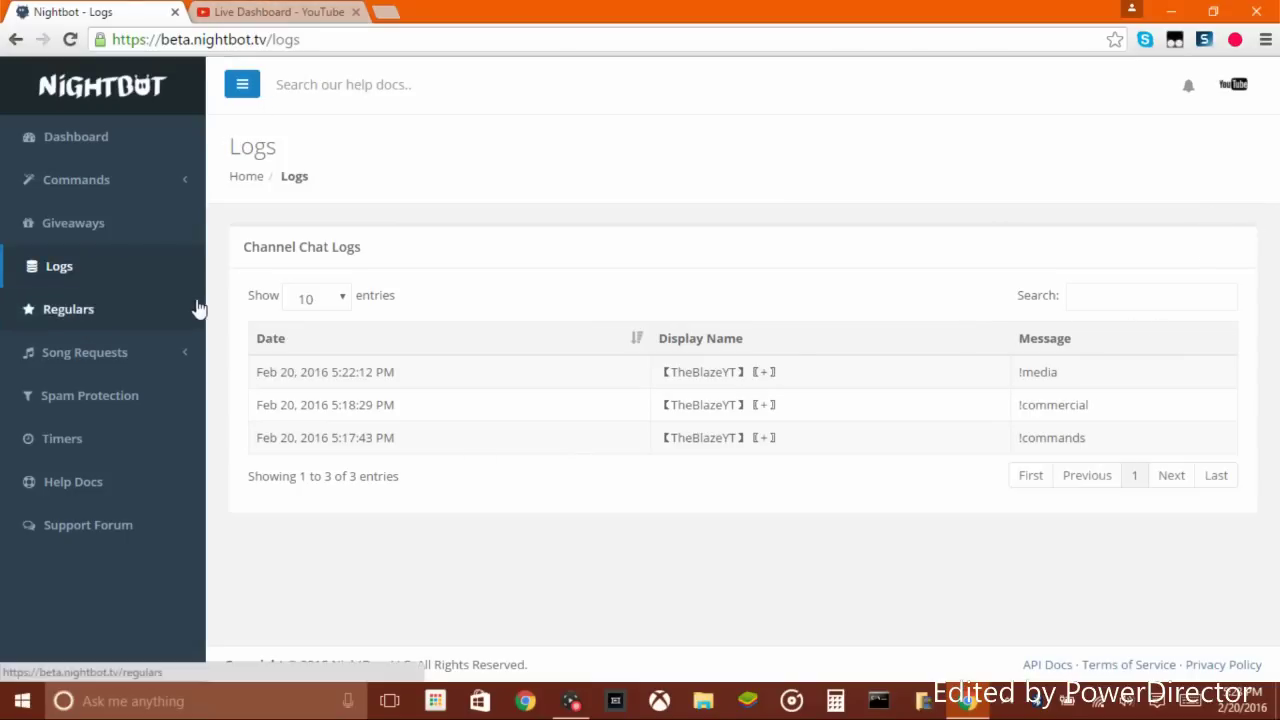
pyautogui.click(1231, 255)
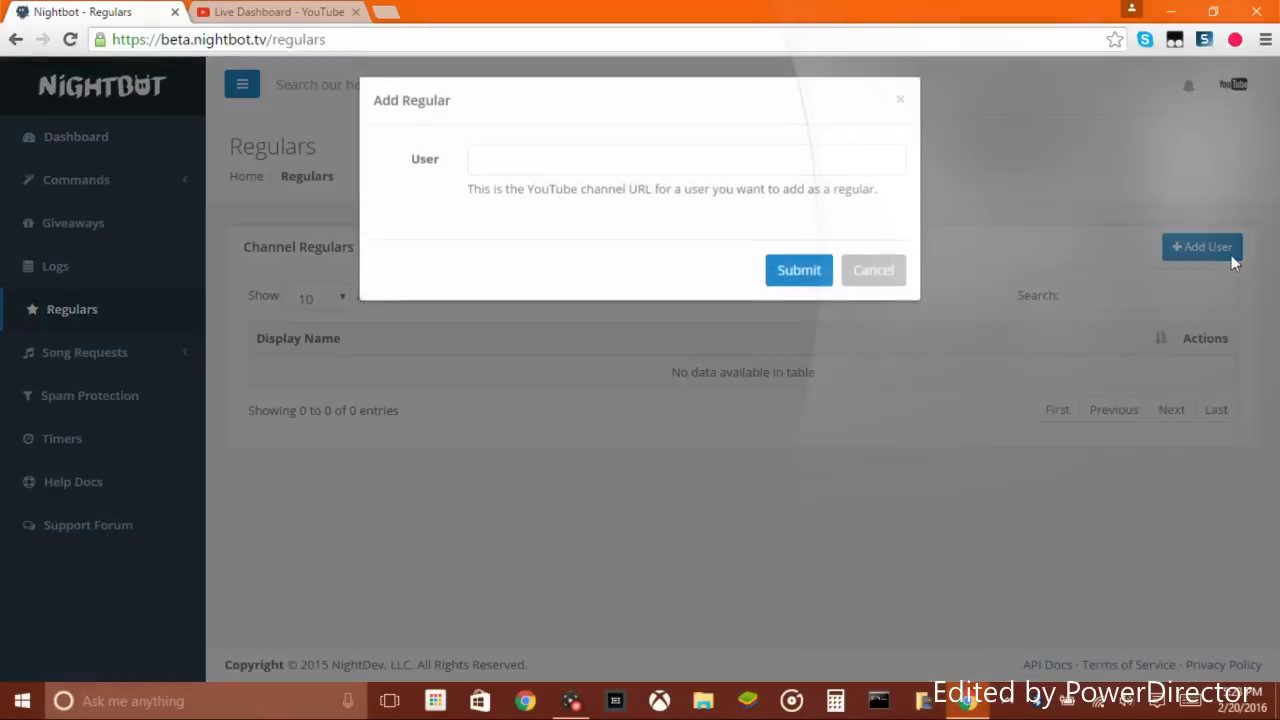
pyautogui.moveTo(525, 199); pyautogui.dragTo(645, 207)
# - Focus the regular user's channel URL field, then scroll through the Nightbot page
pyautogui.click(612, 165)
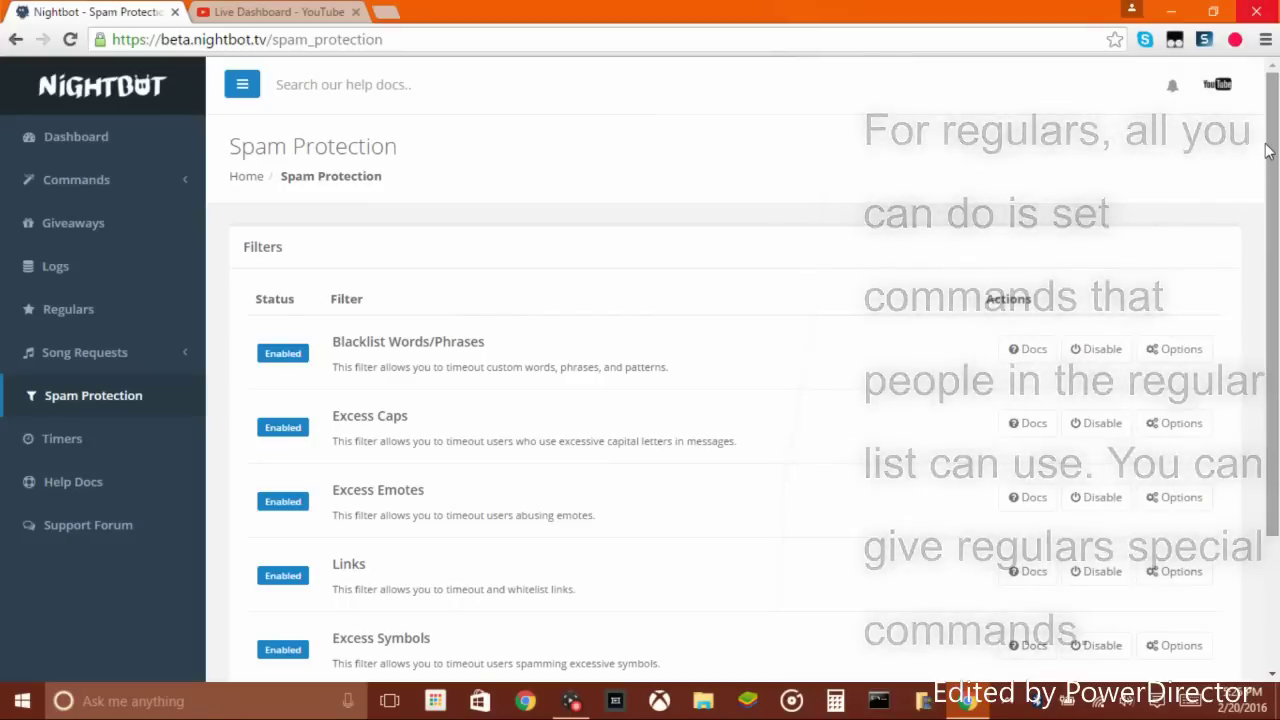
pyautogui.moveTo(1268, 150); pyautogui.dragTo(1276, 418)
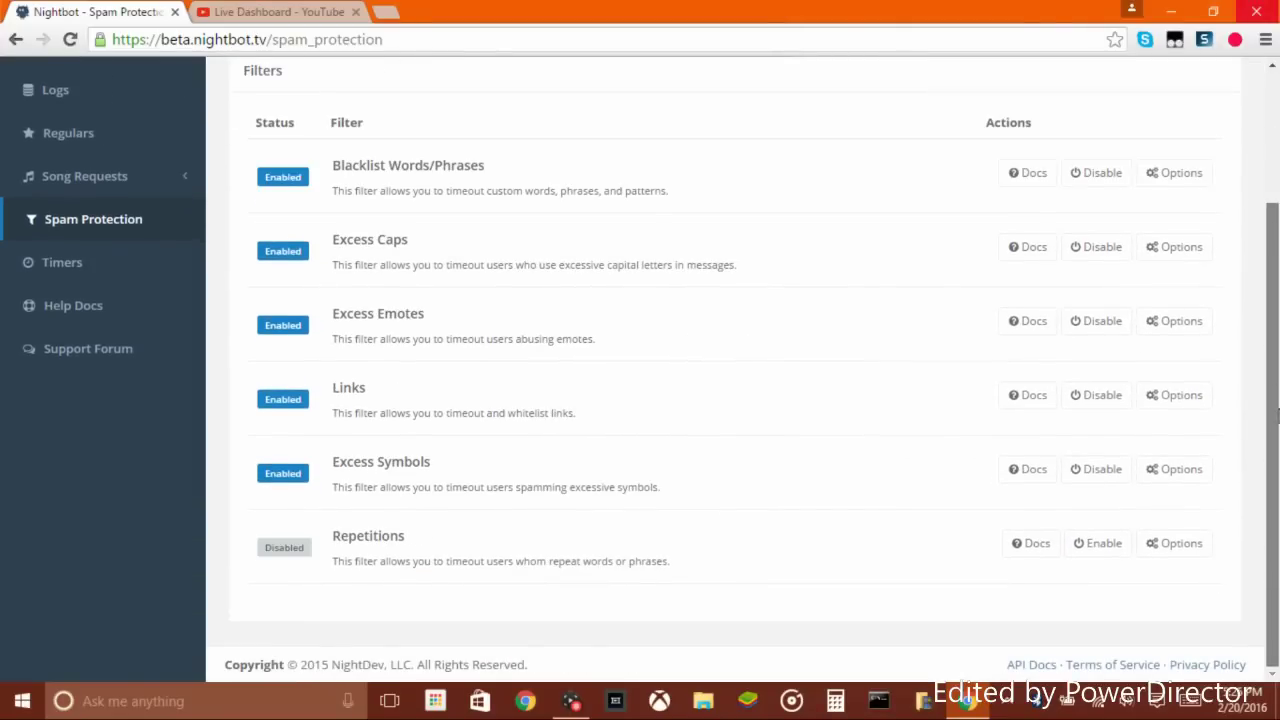
pyautogui.moveTo(1276, 308); pyautogui.dragTo(1276, 175)
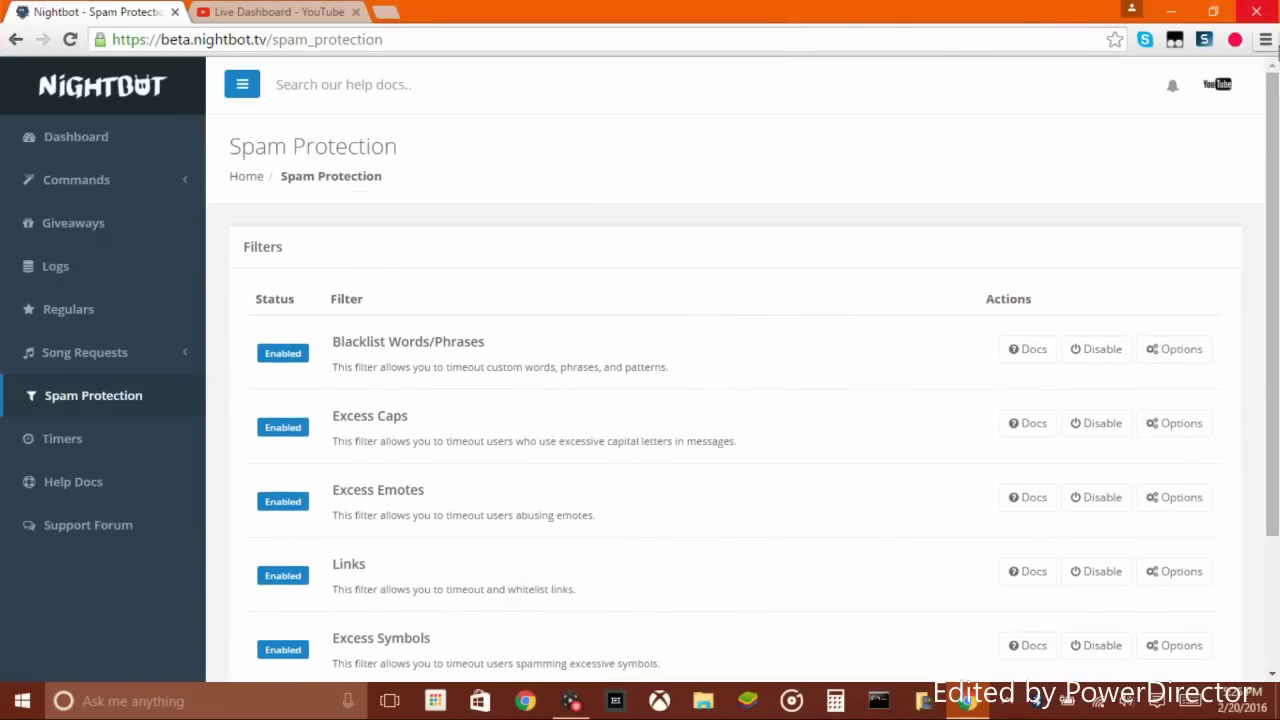
# - Compare YouTube live chat settings with Nightbot's spam filters: all enabled except Repetitions
pyautogui.click(280, 12)
pyautogui.click(914, 219)
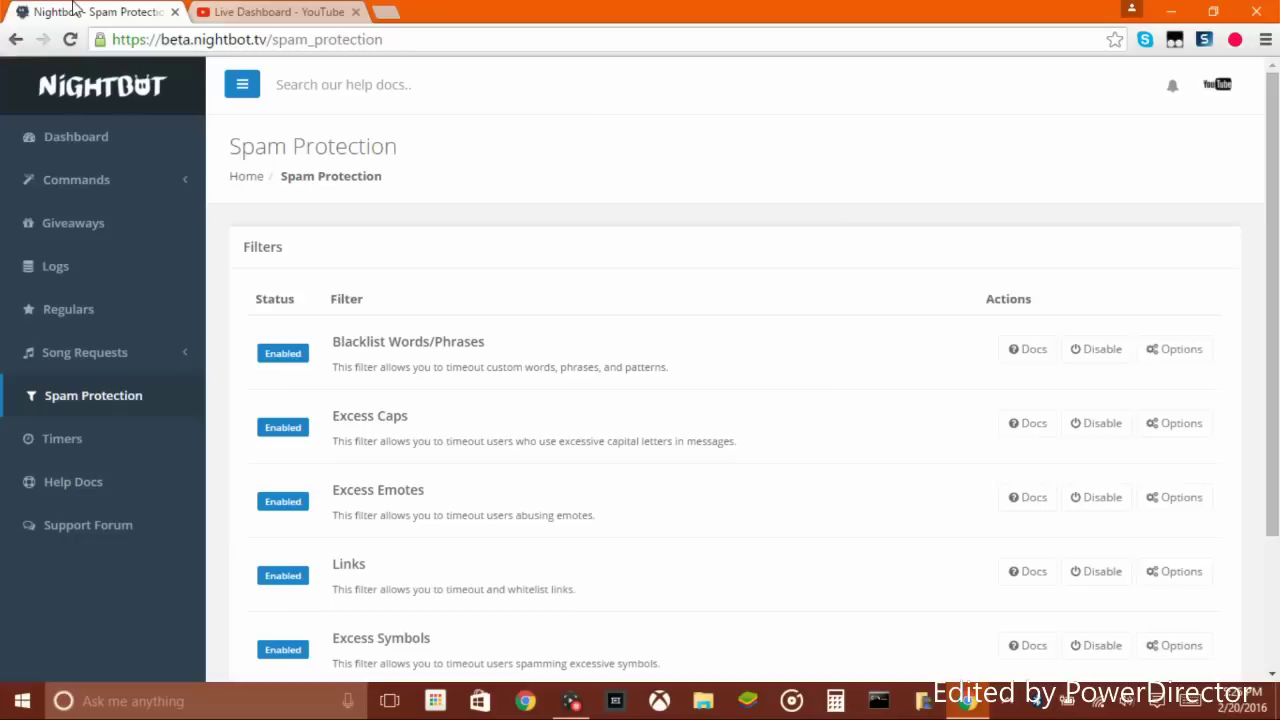
pyautogui.hotkey('ctrl', 'Tab')
pyautogui.moveTo(1277, 344); pyautogui.dragTo(1277, 435)
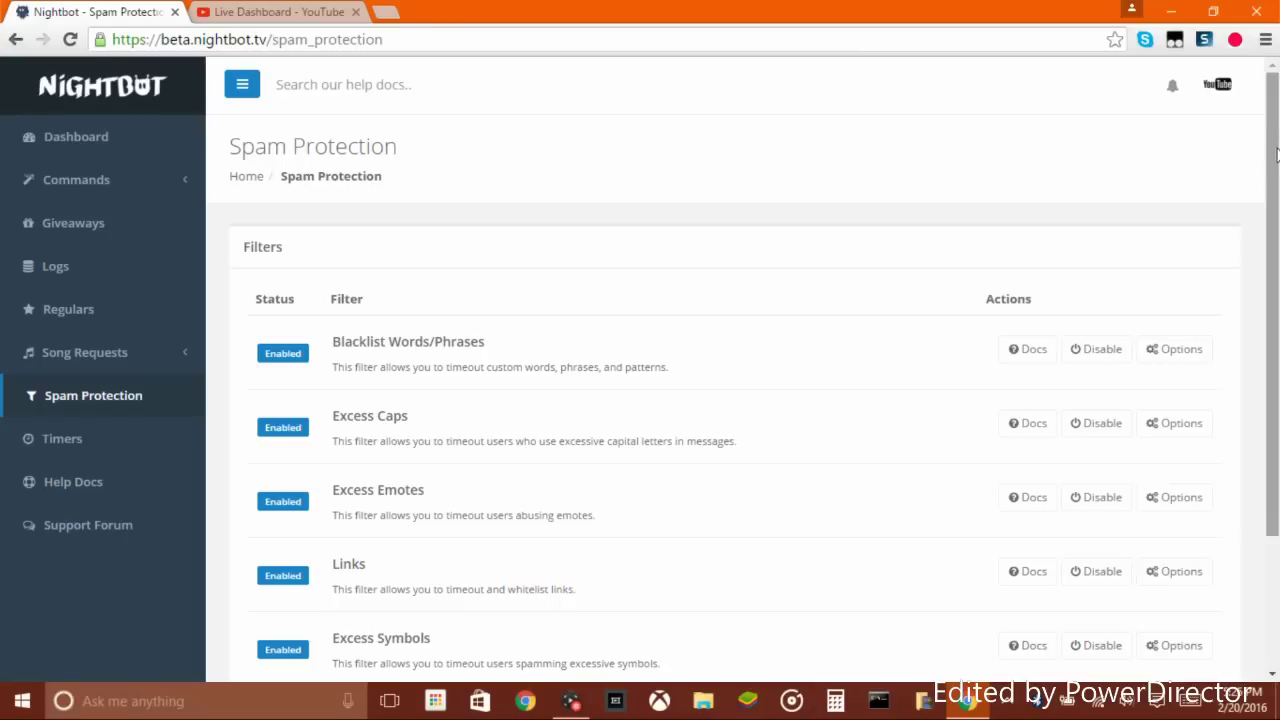
pyautogui.scroll(-3, 1078, 412)
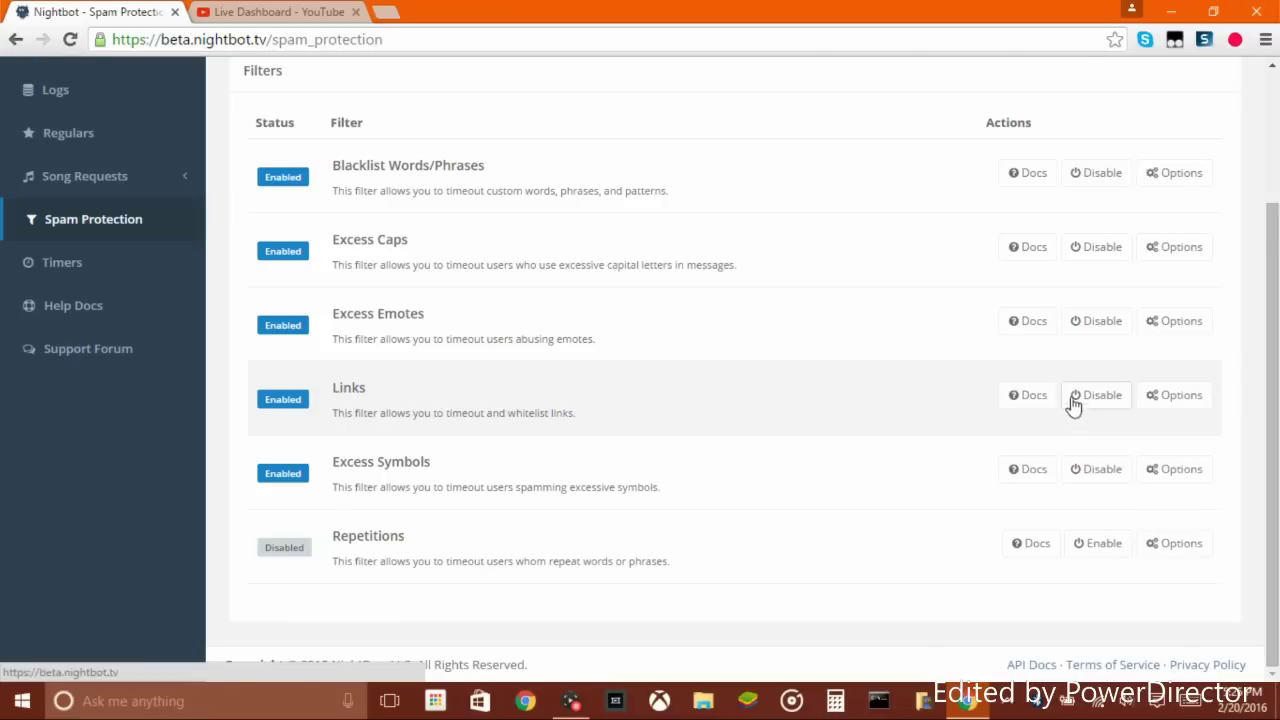